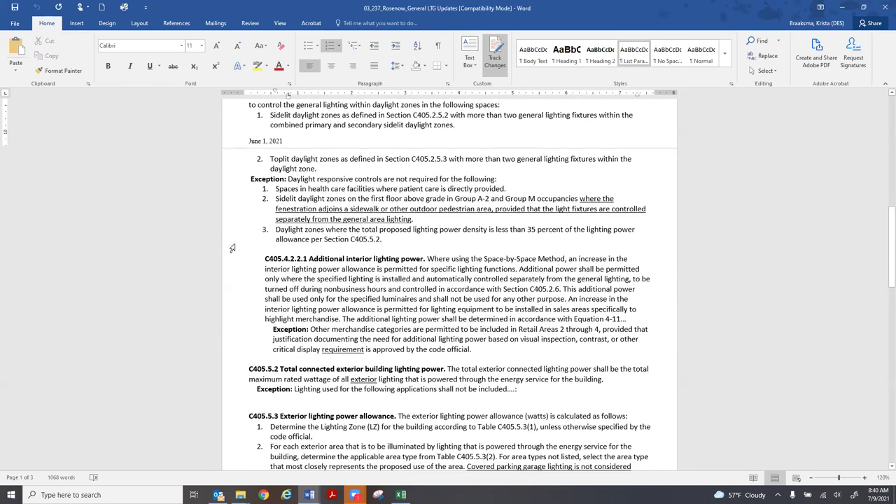
# Close the 01_092_LDL_C405.2.1 Digital timer switch document without saving its changes.
pyautogui.scroll(-4, 232, 248)
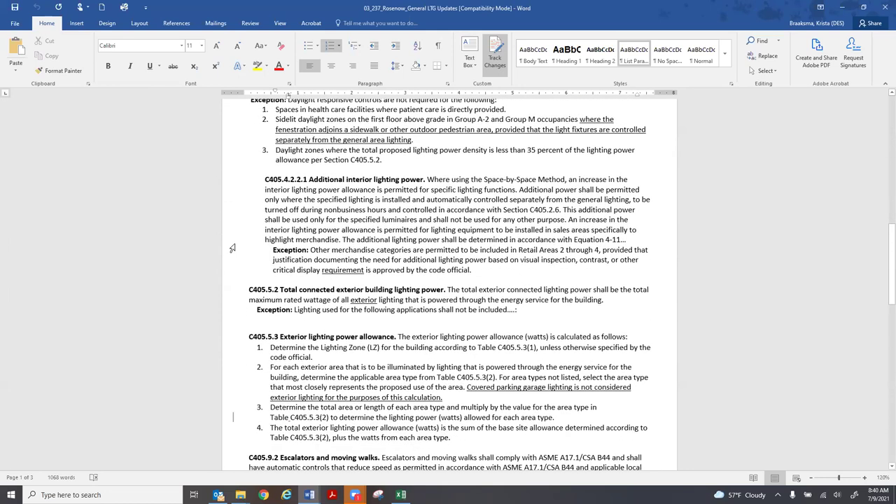
pyautogui.scroll(-3, 232, 248)
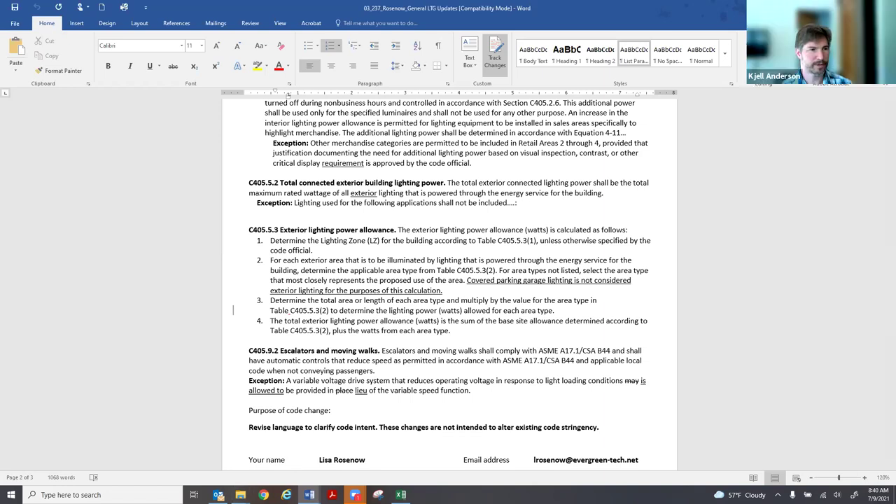
pyautogui.hotkey('alt', 'Tab')
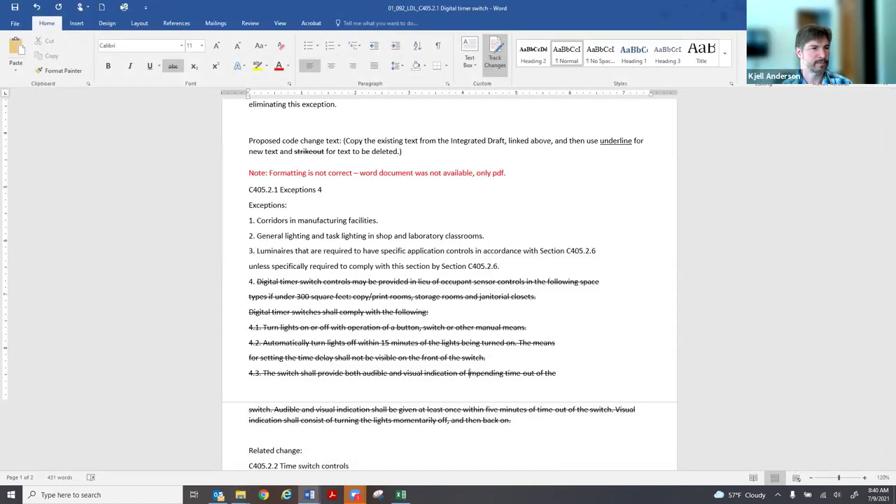
pyautogui.hotkey('ctrl', 'w')
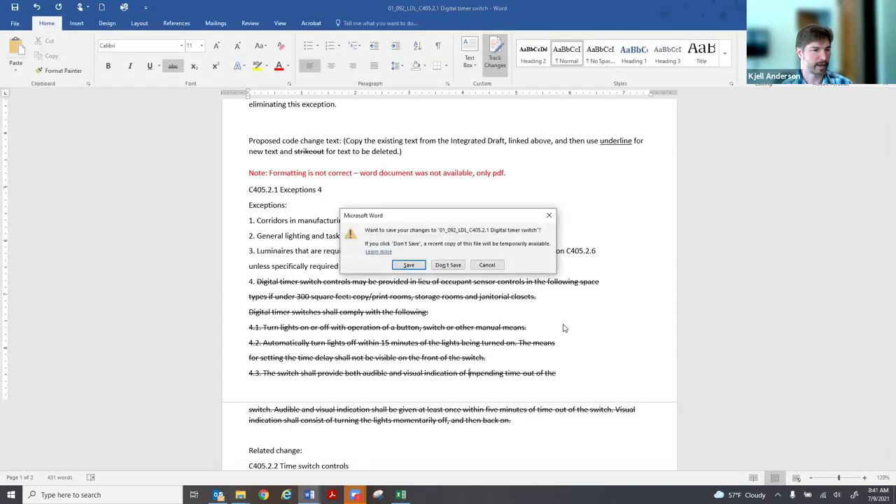
pyautogui.click(455, 264)
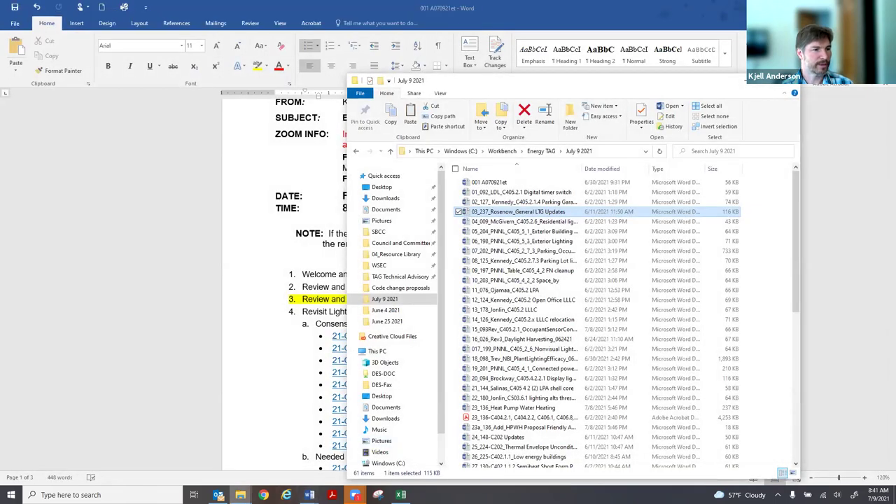
# Minimize the agenda document and open the 04_009 proposal on C405.2.6 residential lighting from the July 9 2021 folder.
pyautogui.moveTo(240, 495)
pyautogui.click(485, 222)
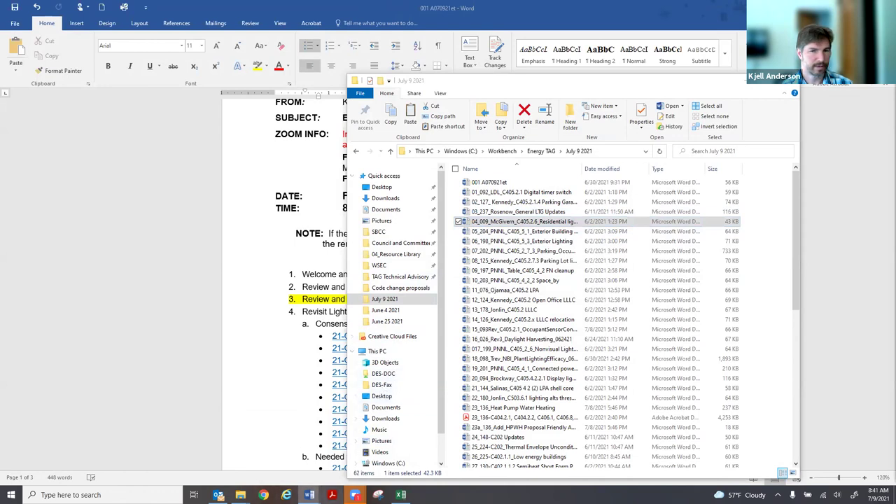
pyautogui.moveTo(309, 494)
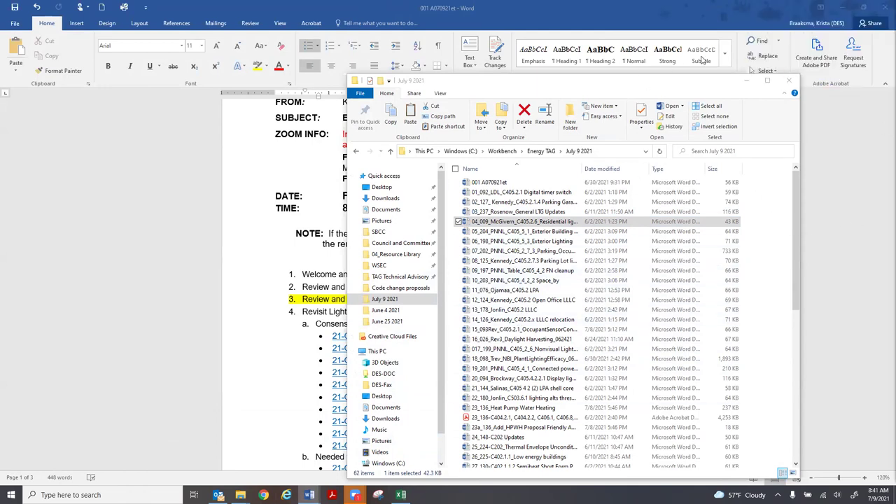
pyautogui.click(844, 10)
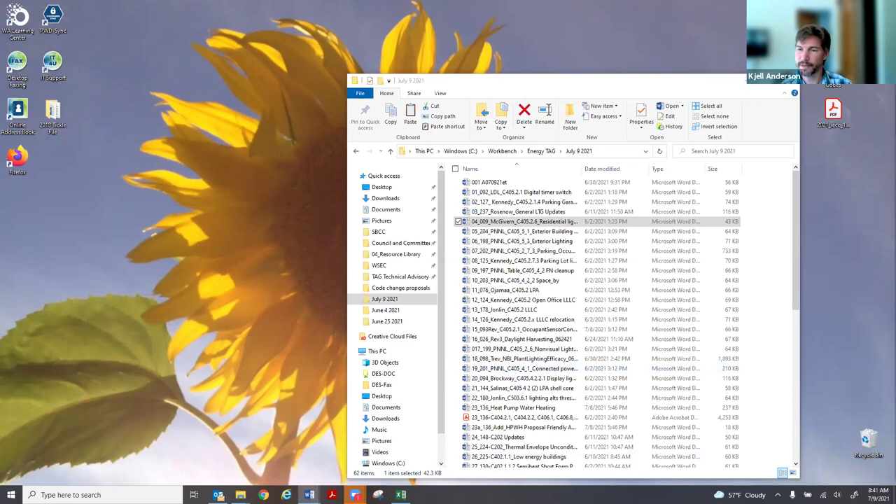
pyautogui.press('Return')
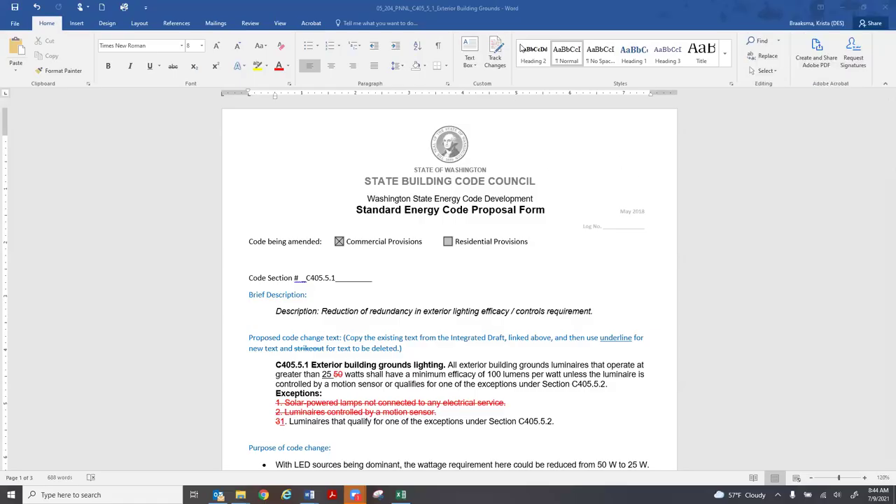
# Remove the strikethrough from exception 1 on solar-powered lamps and renumber the last exception under C405.5.1 as 2.
pyautogui.scroll(-2, 682, 315)
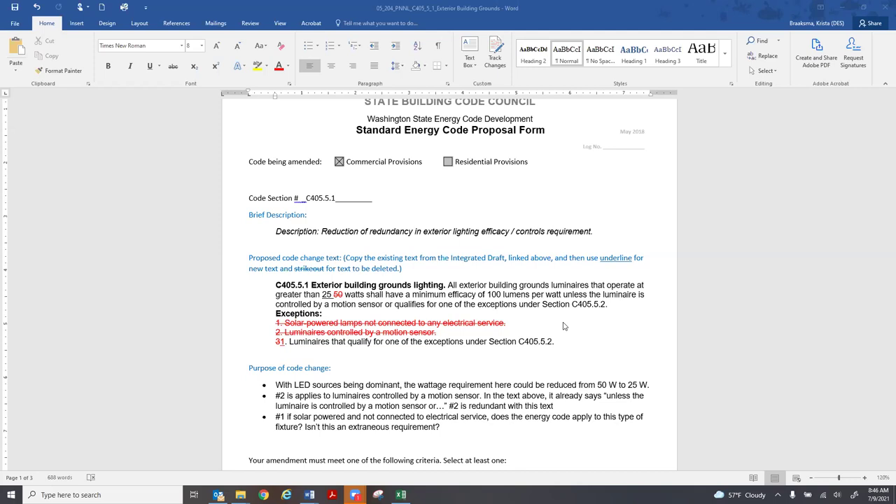
pyautogui.click(237, 329)
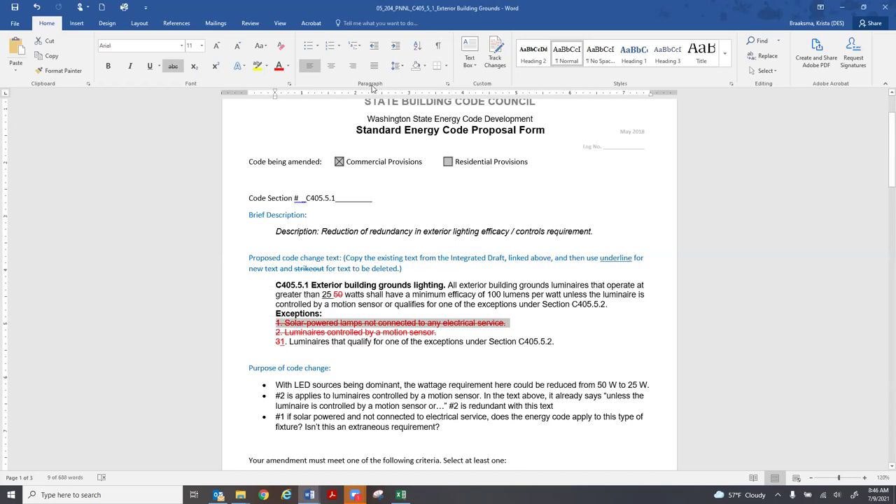
pyautogui.click(173, 67)
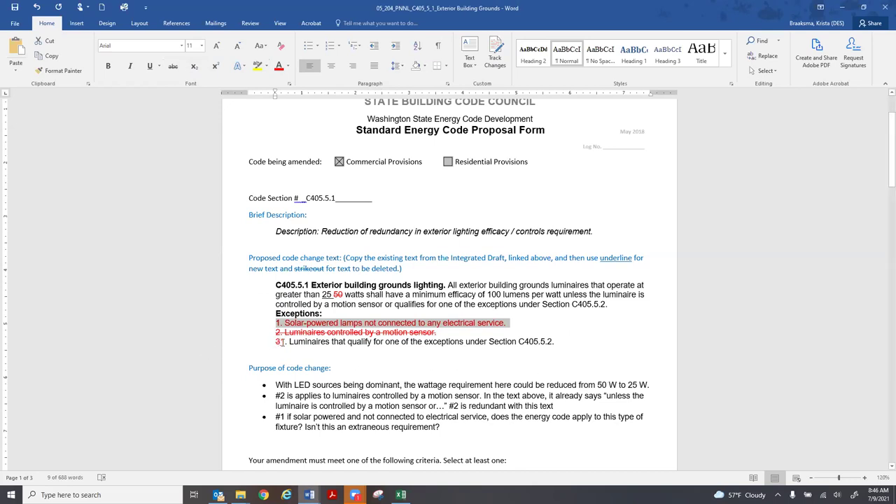
pyautogui.click(280, 342)
pyautogui.moveTo(280, 341); pyautogui.dragTo(284, 342)
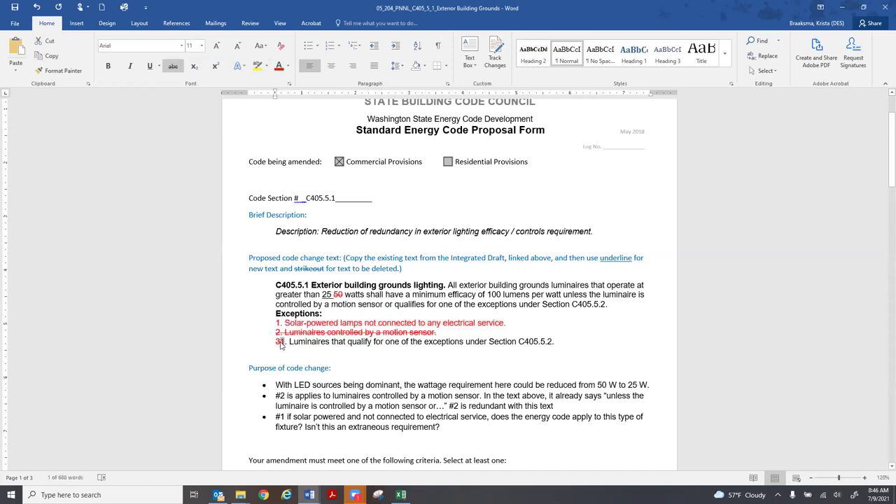
pyautogui.write('2')
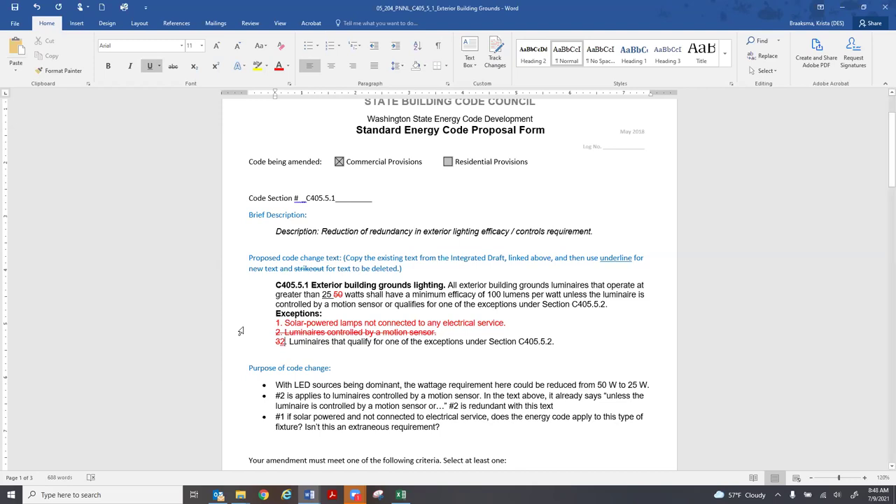
# Undo the untracked edits to the C405.5.1 exceptions and turn on Track Changes.
pyautogui.click(38, 8)
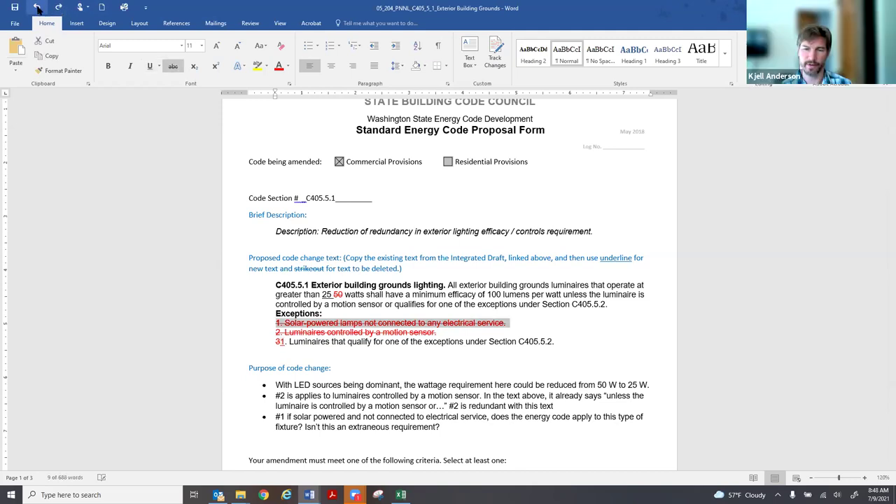
pyautogui.click(495, 62)
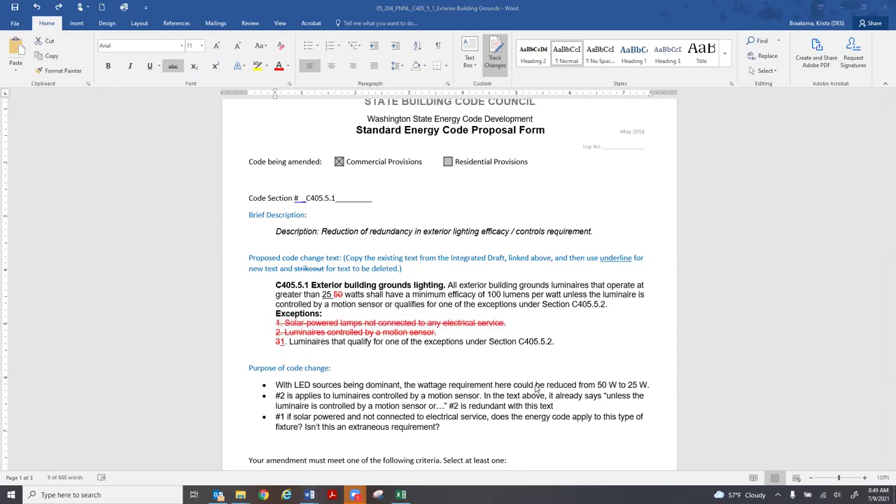
# With changes tracked, remove exception 1's strikethrough, replace "lamps" with "luminaires", and replace the last exception's added number with 32.
pyautogui.click(263, 324)
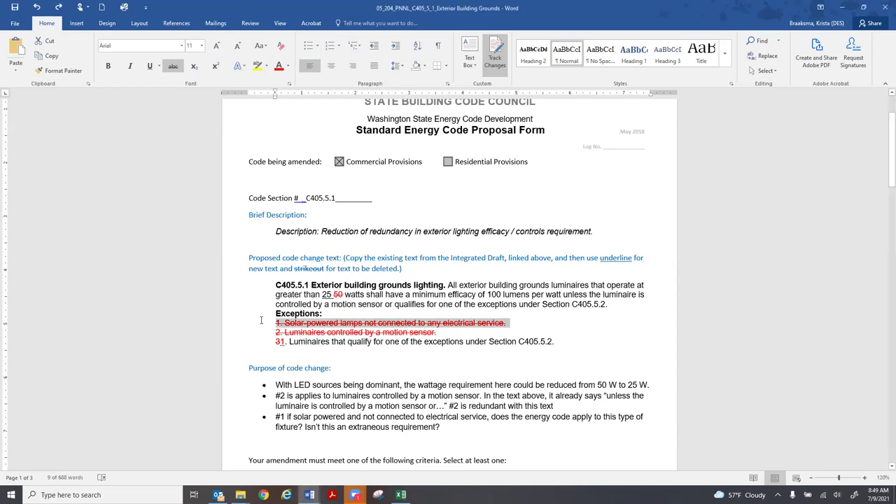
pyautogui.click(173, 65)
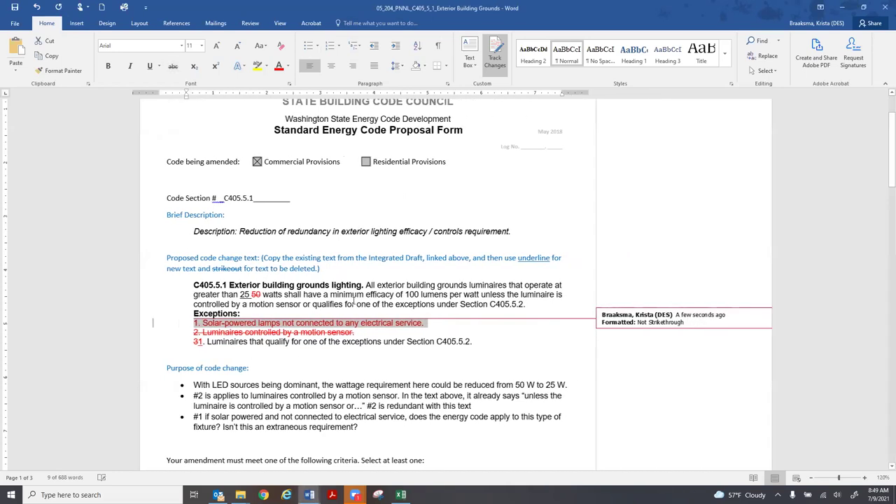
pyautogui.click(275, 323)
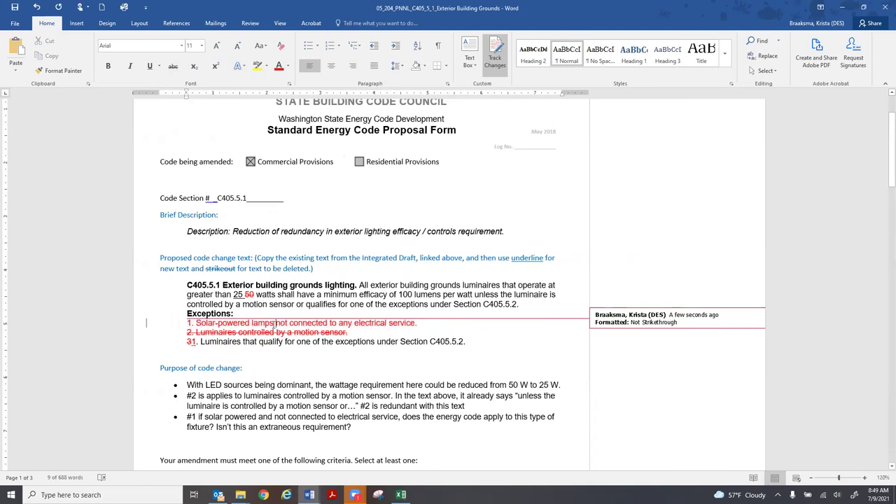
pyautogui.moveTo(276, 323); pyautogui.dragTo(252, 325)
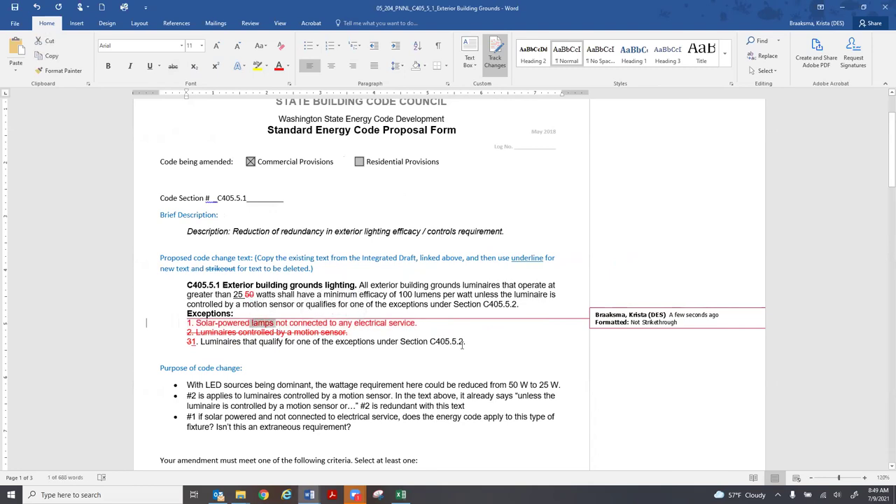
pyautogui.write('Luminai')
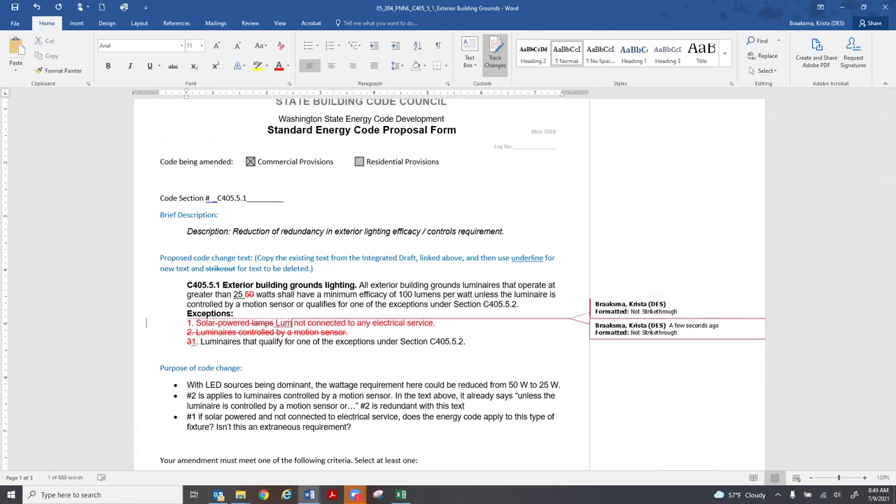
pyautogui.write('re')
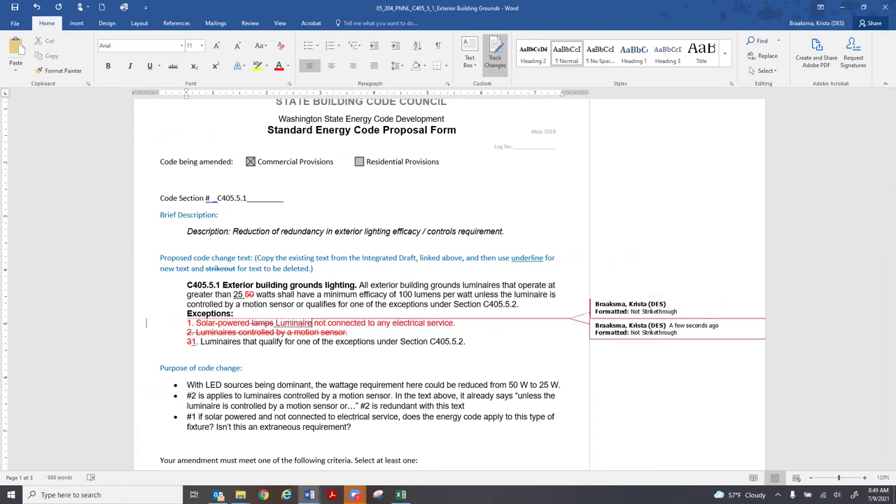
pyautogui.write('s')
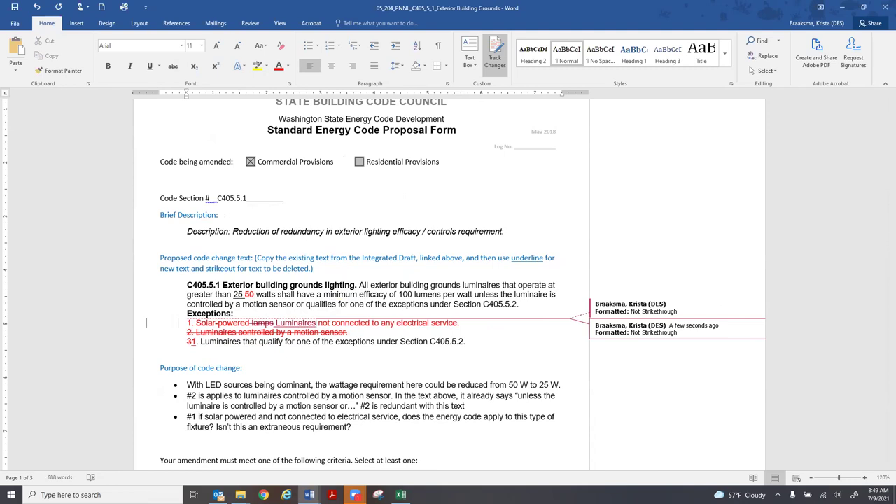
pyautogui.click(276, 323)
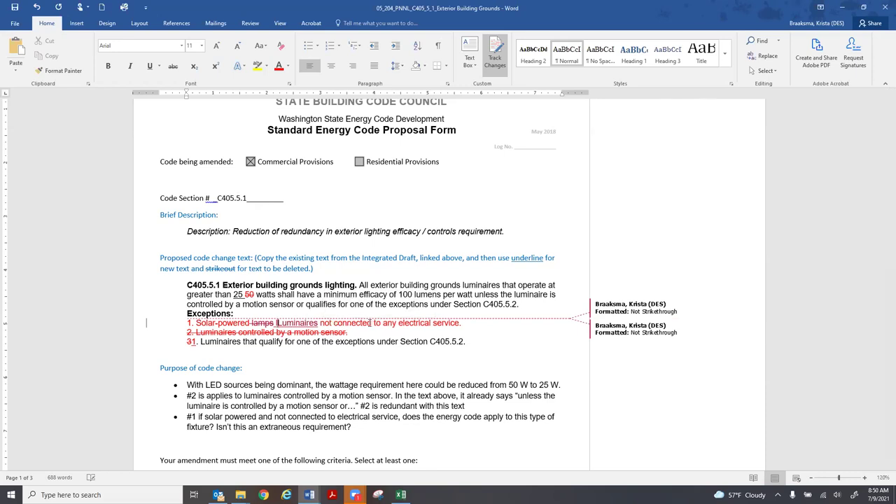
pyautogui.press('Delete')
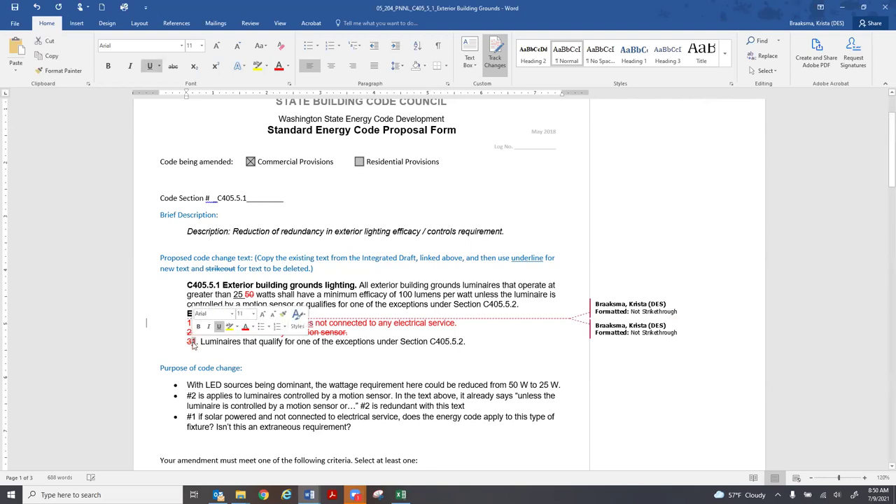
pyautogui.write('32')
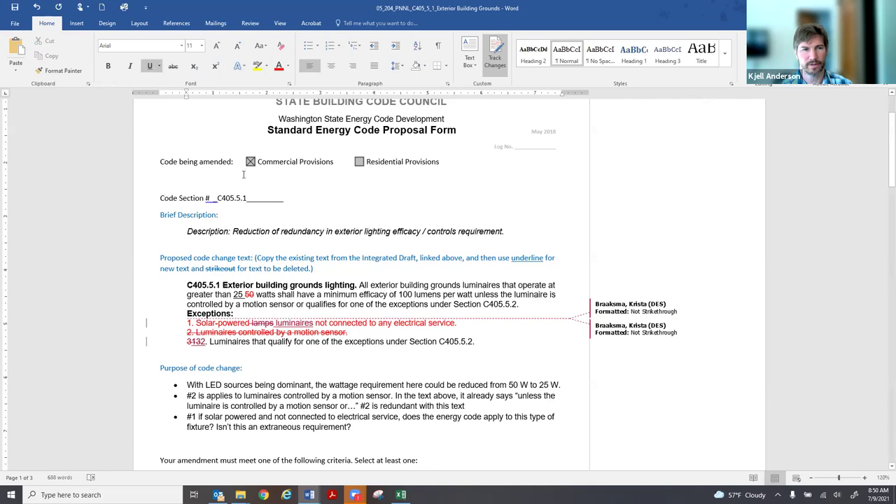
# Undo the tracked edits to the exceptions, back through the removal of exception 1's strikethrough.
pyautogui.click(37, 7)
pyautogui.click(39, 9)
pyautogui.click(39, 9)
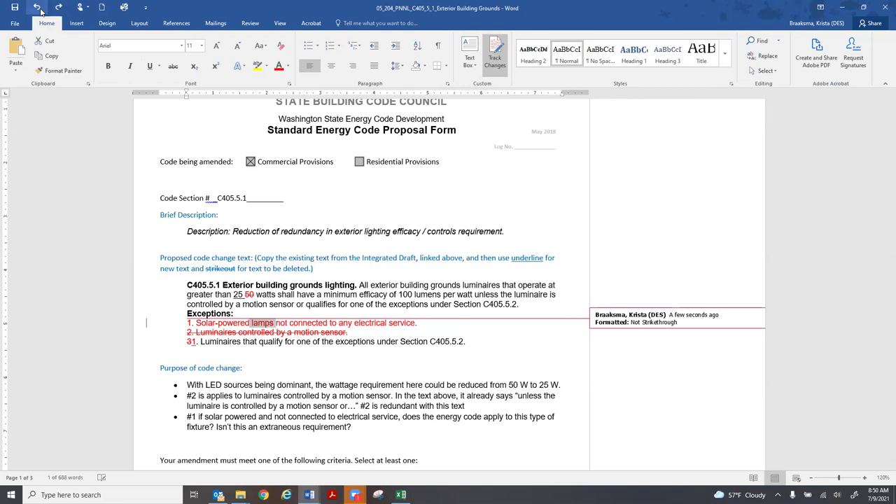
pyautogui.click(38, 8)
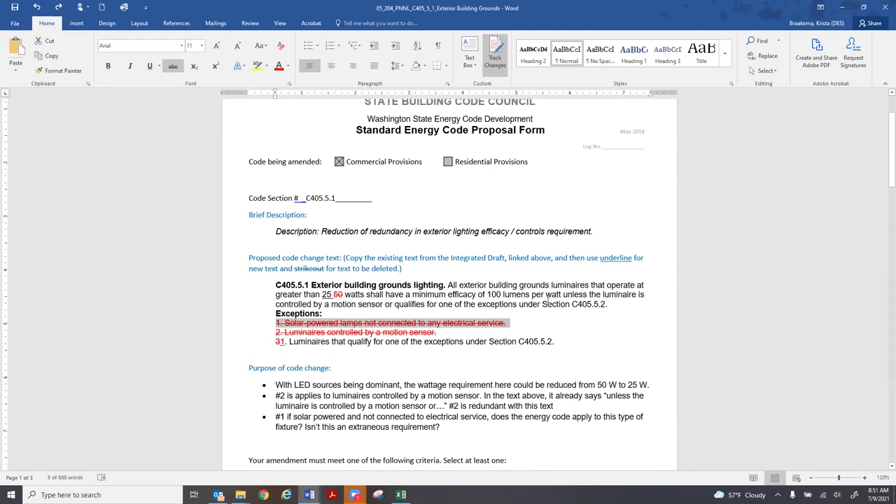
# Delete "unless the luminaire is controlled by a motion sensor or qualifies for one of the exceptions under Section C405.5.2" from the C405.5.1 paragraph.
pyautogui.moveTo(563, 294)
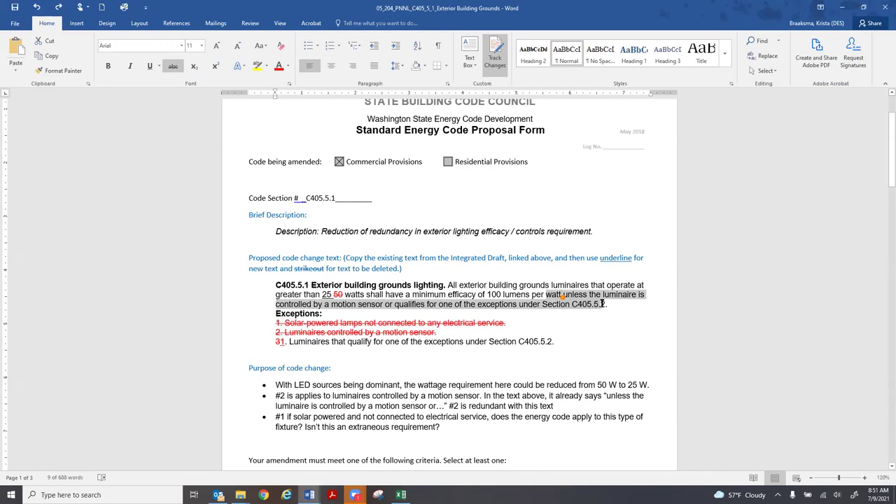
pyautogui.click(601, 295)
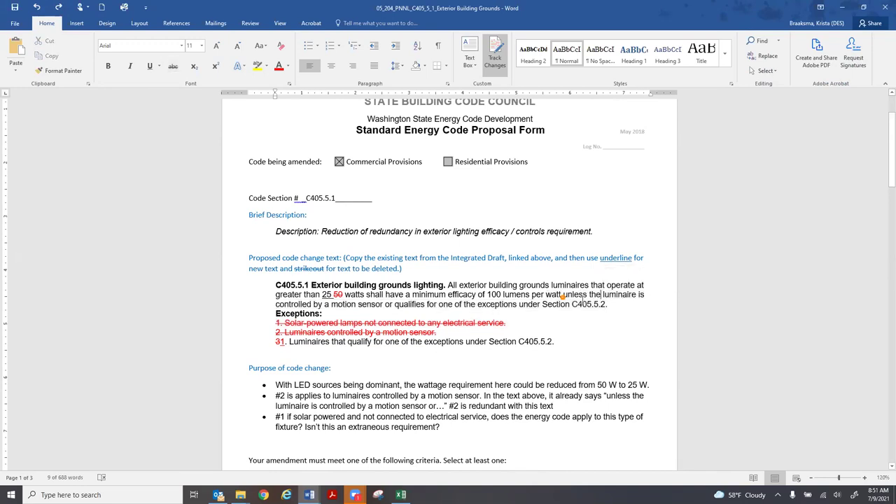
pyautogui.moveTo(594, 303); pyautogui.dragTo(604, 305)
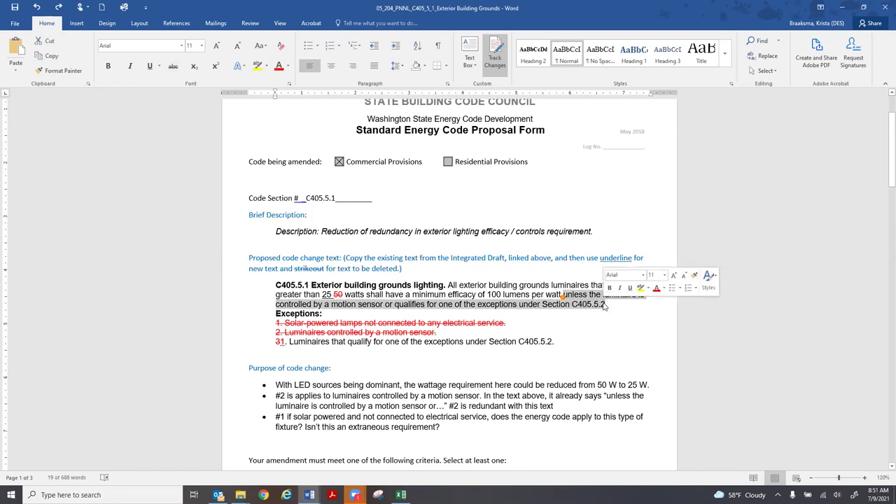
pyautogui.press('Delete')
# Remove the strikethrough from "Luminaires controlled by a motion sensor.", number that exception 1, and replace the last exception's added number with 32.
pyautogui.moveTo(284, 333); pyautogui.dragTo(436, 332)
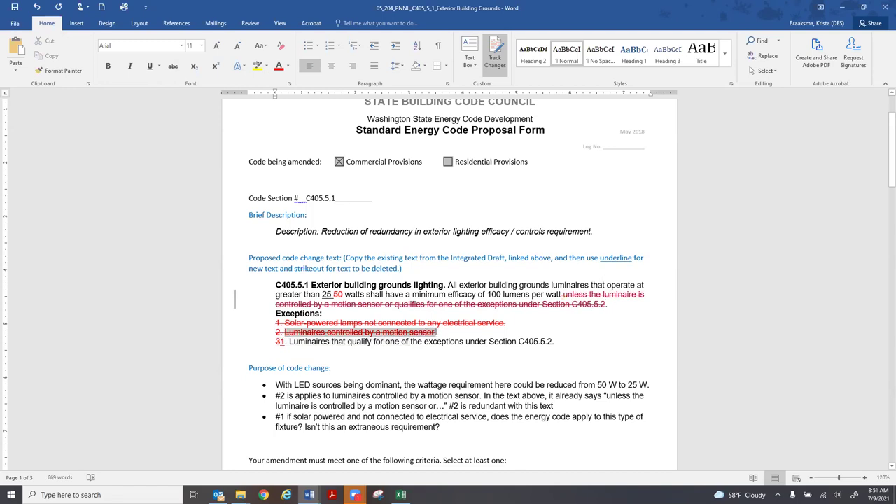
pyautogui.click(173, 66)
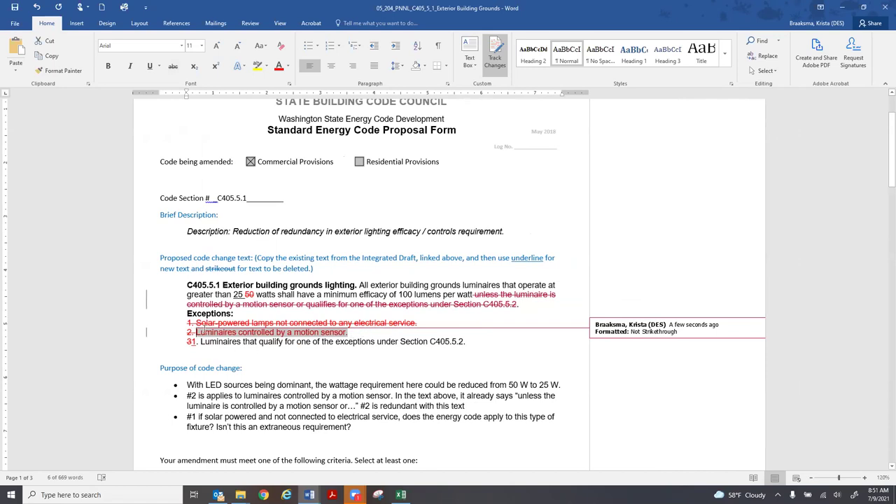
pyautogui.click(268, 320)
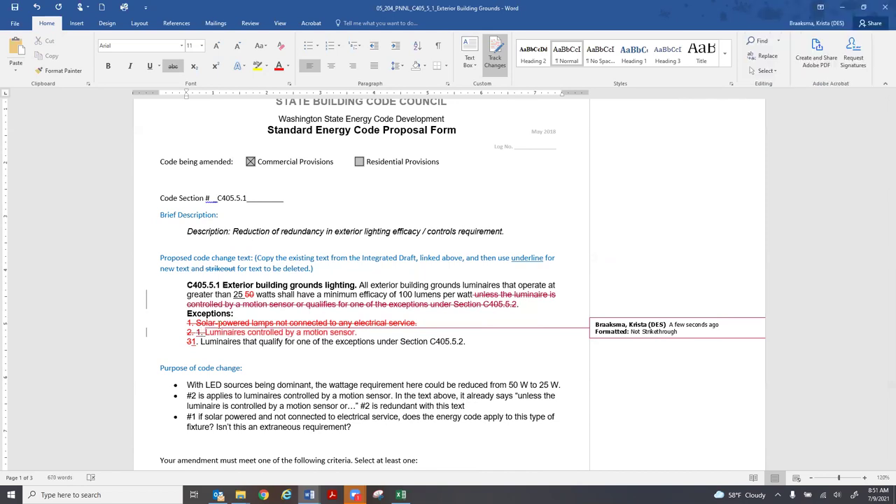
pyautogui.doubleClick(192, 342)
pyautogui.write('32')
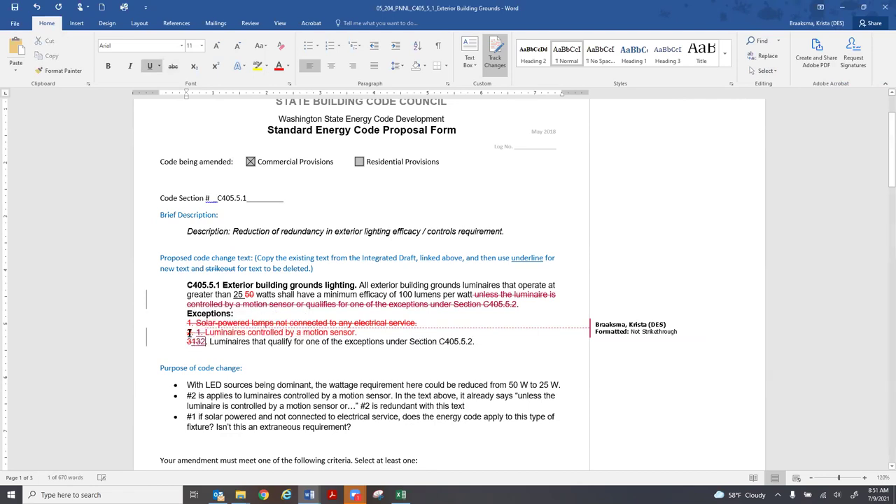
# Clear the strikethrough from the added "1." before "Luminaires controlled by a motion sensor." and save the document.
pyautogui.doubleClick(198, 332)
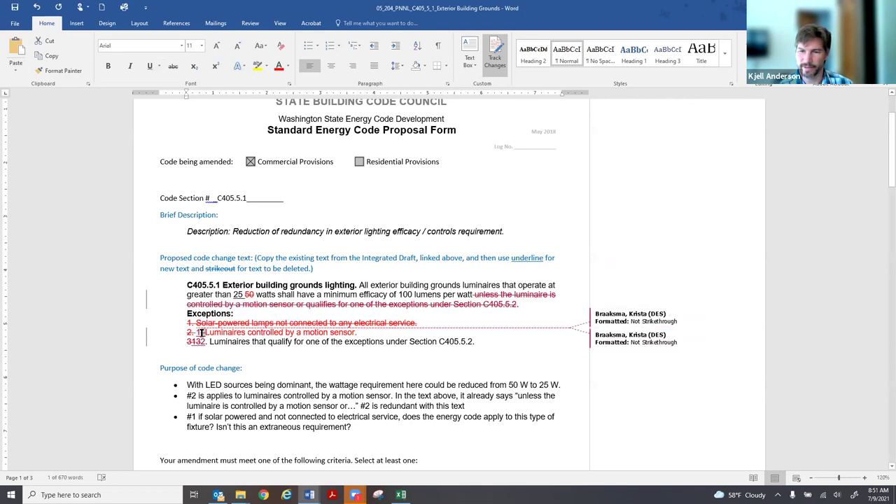
pyautogui.click(176, 69)
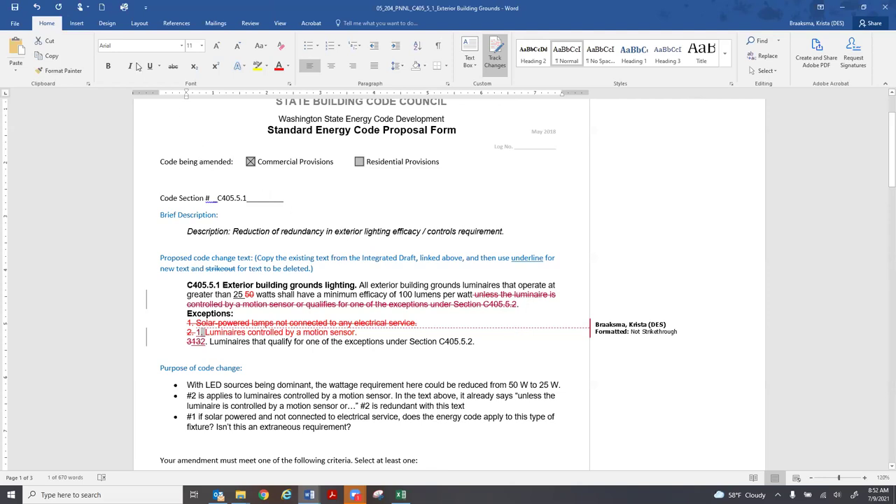
pyautogui.click(14, 11)
# Open the proposal 06_198_PNNL_C405_5_3_Exterior Lighting from the July 9 2021 folder.
pyautogui.moveTo(240, 494)
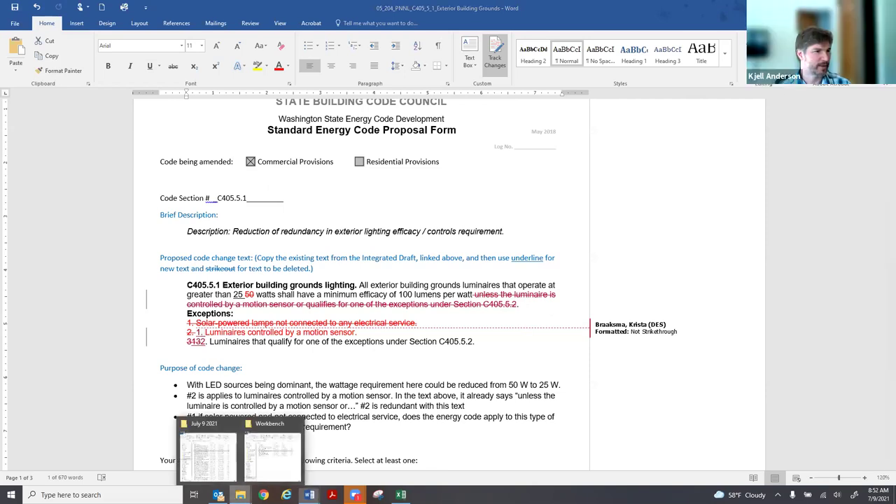
pyautogui.click(219, 469)
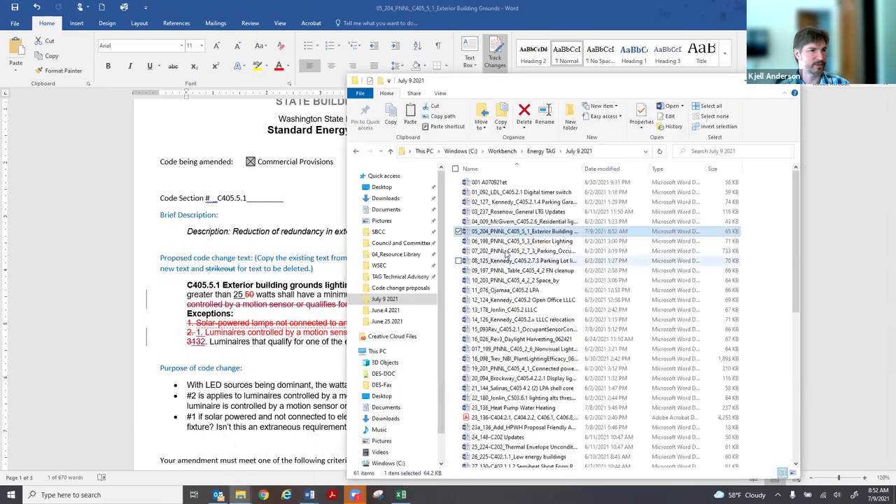
pyautogui.doubleClick(507, 243)
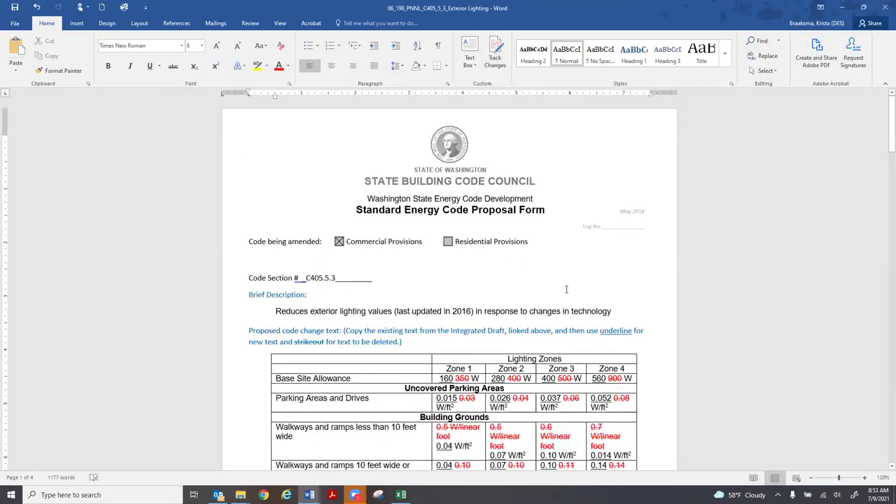
# Examine the brief description and the first lighting zones table, from the base site allowance to the building entrances rows.
pyautogui.scroll(-2, 565, 291)
pyautogui.scroll(-1, 566, 291)
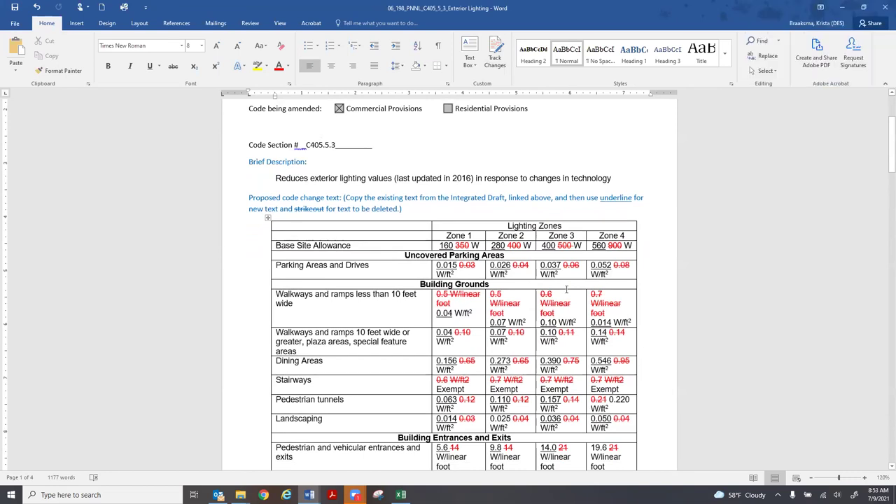
pyautogui.scroll(1, 566, 290)
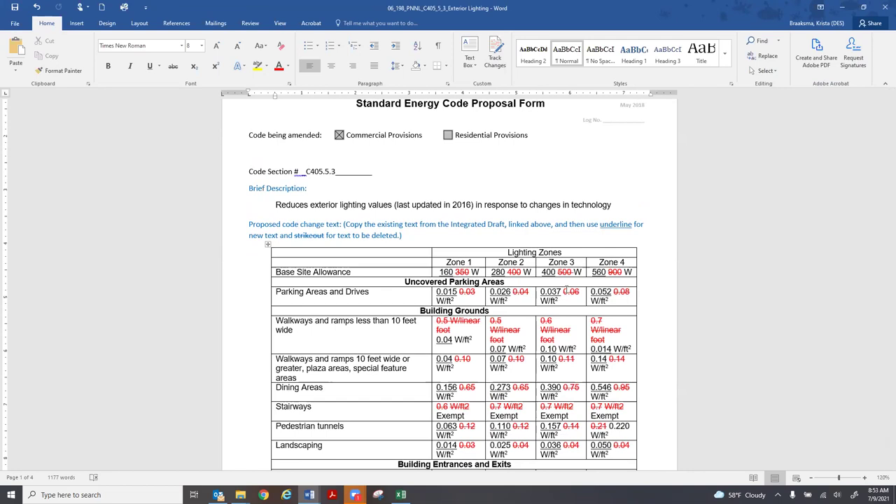
pyautogui.scroll(-2, 566, 291)
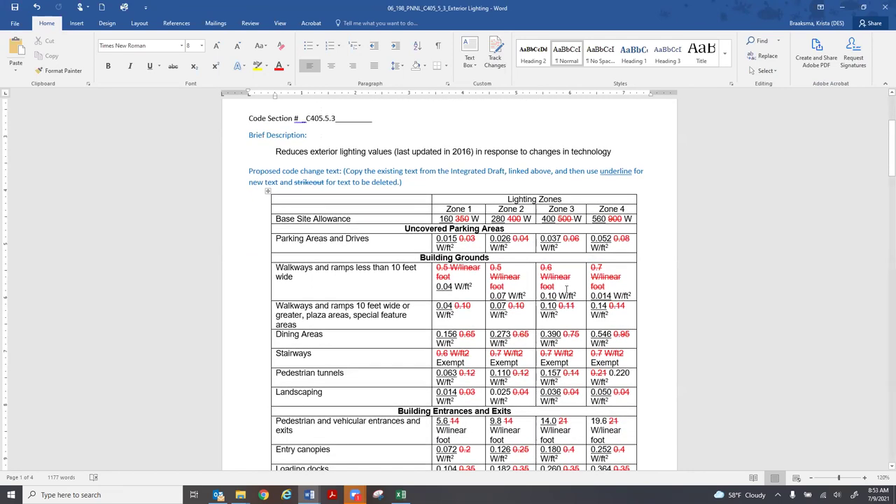
pyautogui.scroll(-1, 566, 290)
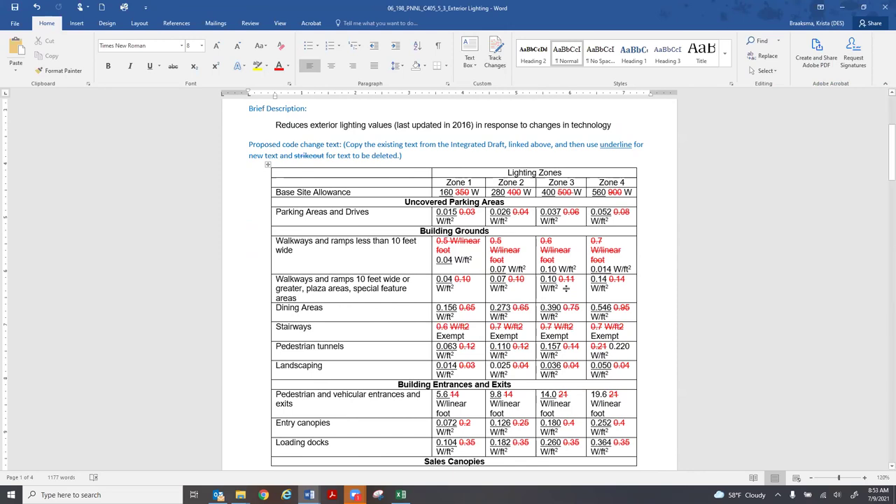
pyautogui.scroll(-1, 596, 303)
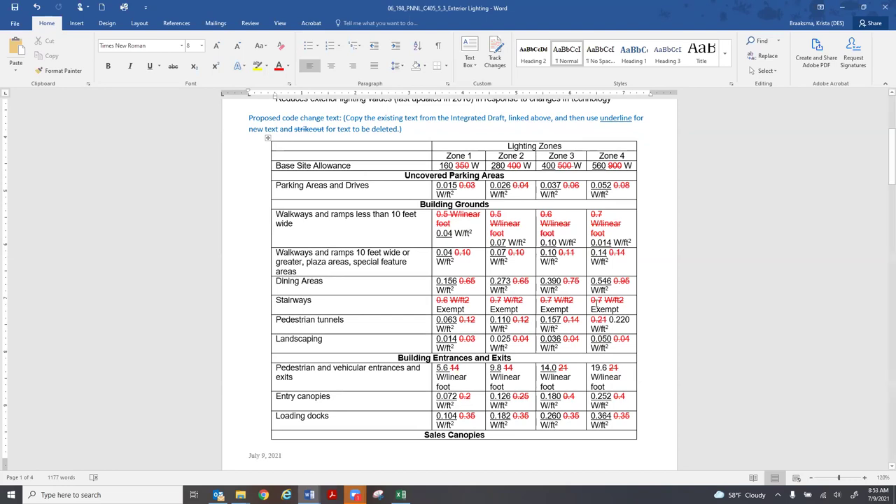
pyautogui.scroll(2, 596, 303)
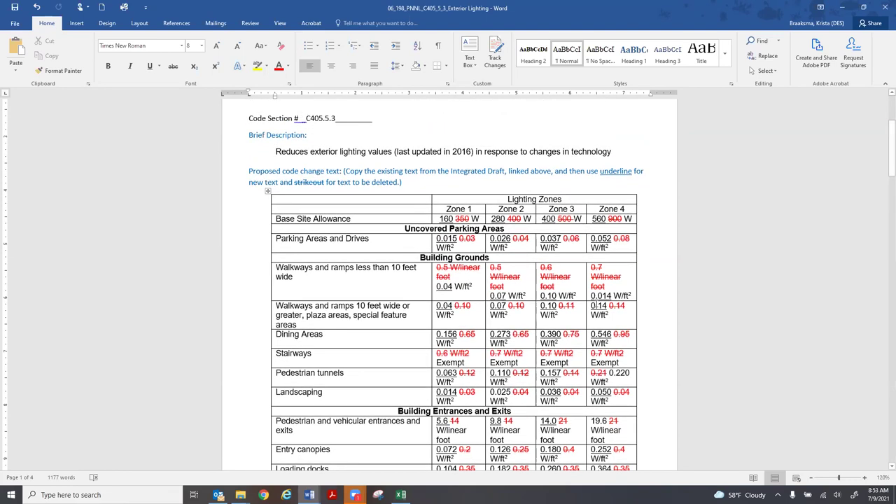
pyautogui.scroll(1, 595, 306)
pyautogui.scroll(-5, 596, 303)
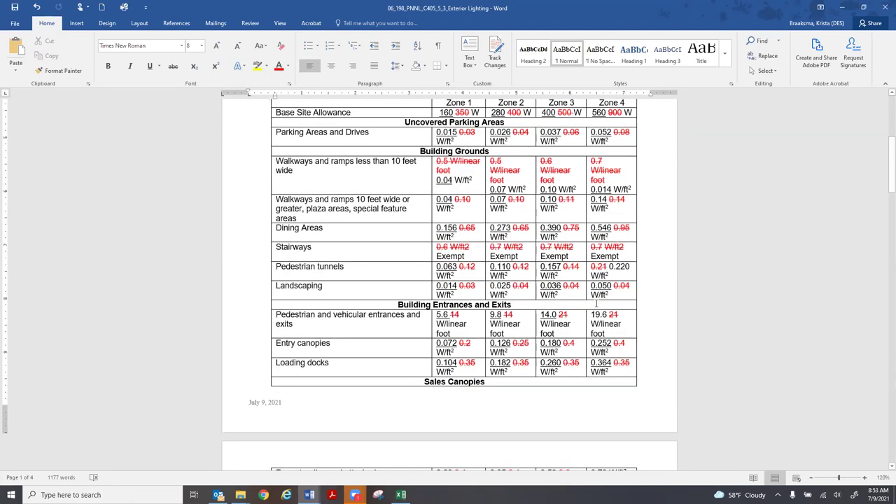
# Hide the white space between pages and review the sales rows, second lighting zones table and purpose of the C405.5.3 proposal.
pyautogui.doubleClick(469, 436)
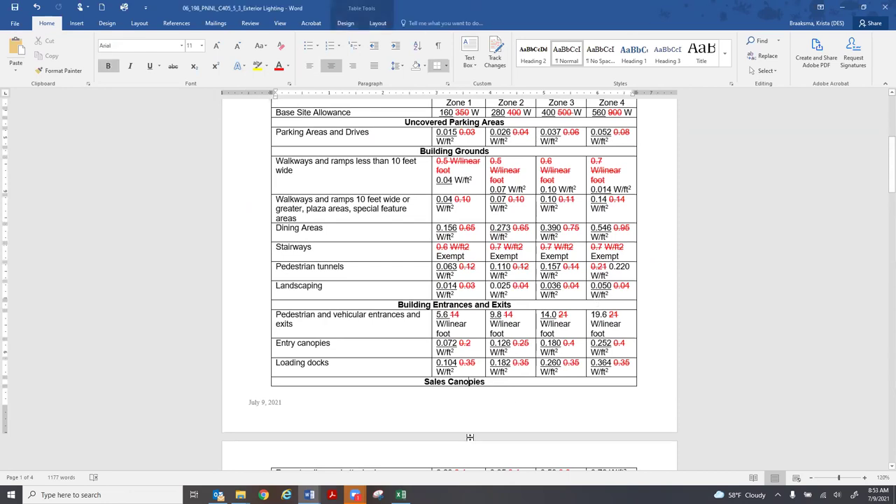
pyautogui.scroll(-1, 626, 414)
pyautogui.scroll(-5, 626, 414)
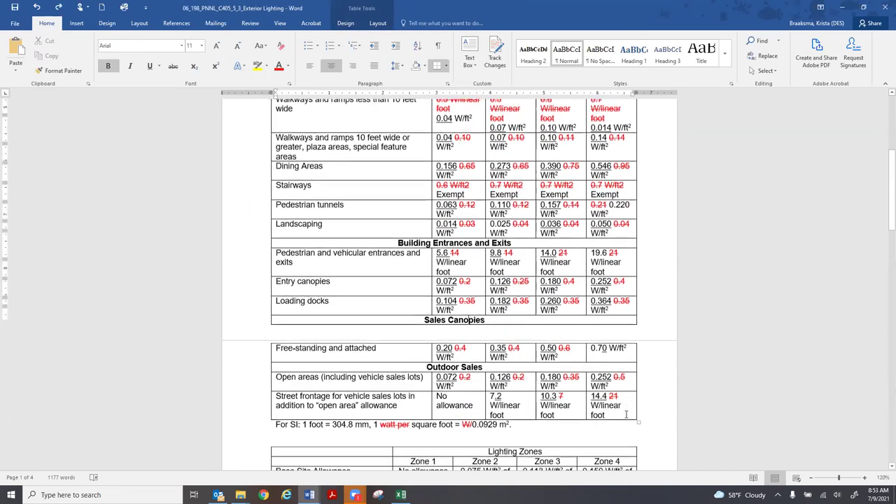
pyautogui.scroll(-3, 627, 414)
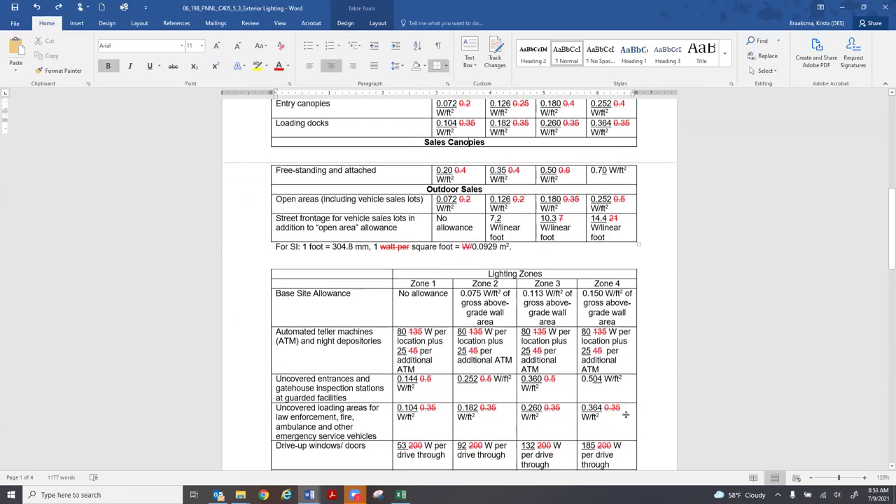
pyautogui.scroll(-1, 626, 414)
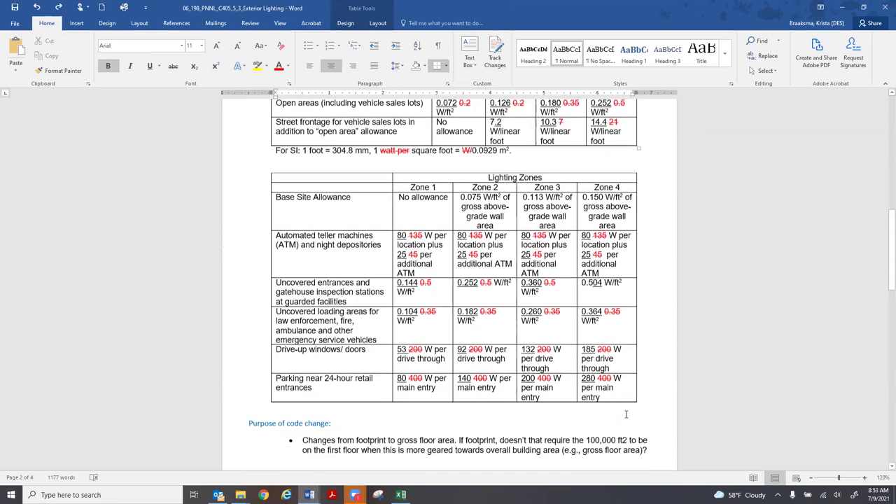
pyautogui.scroll(1, 626, 415)
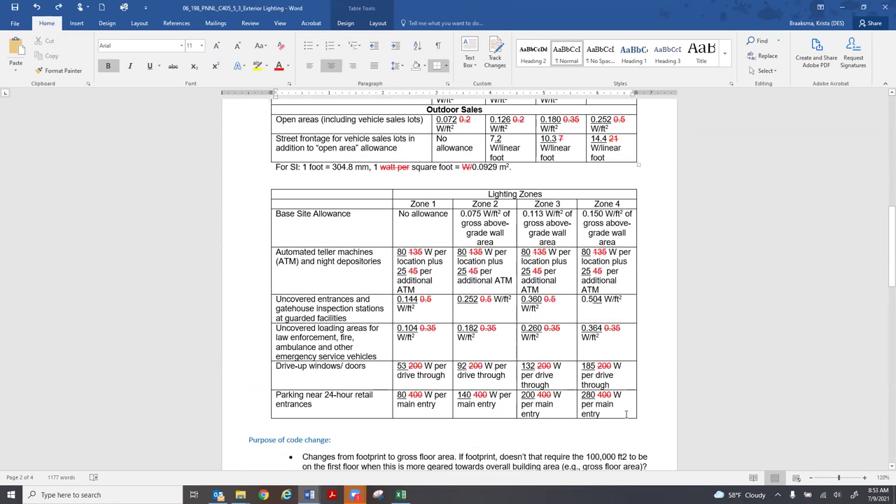
pyautogui.scroll(-2, 627, 414)
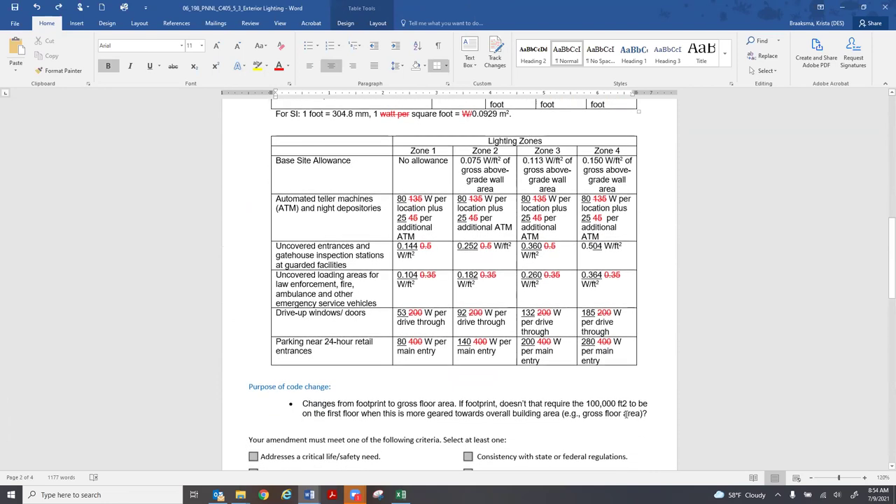
pyautogui.scroll(-1, 627, 414)
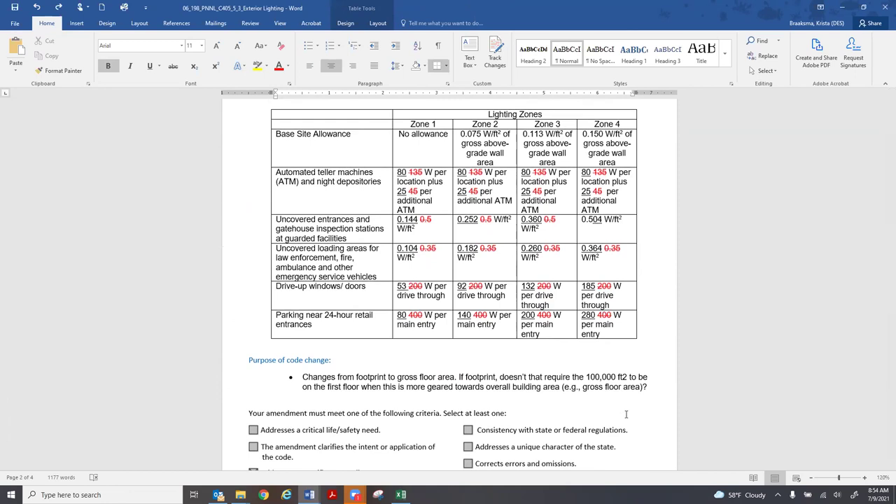
pyautogui.scroll(10, 627, 414)
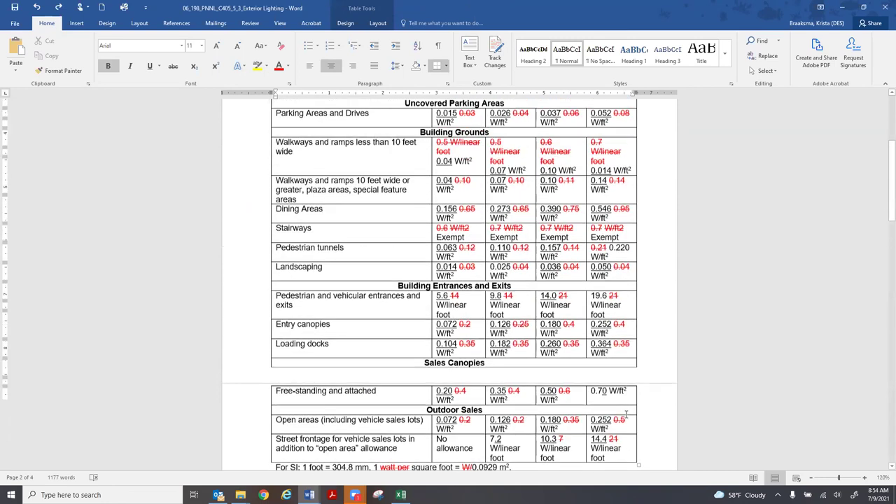
pyautogui.scroll(3, 626, 414)
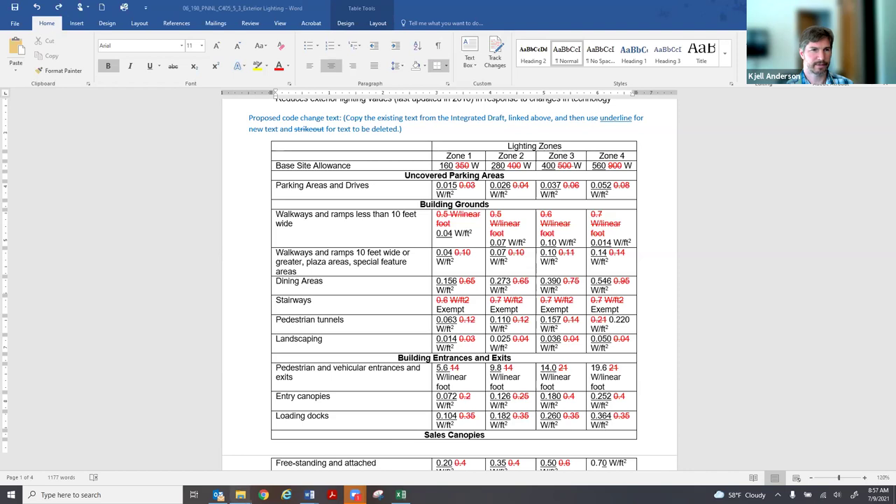
# Open the proposal 07_202_PNNL_C405_2_7_3_Parking_Occupancy from the July 9 2021 folder.
pyautogui.moveTo(240, 495)
pyautogui.click(206, 451)
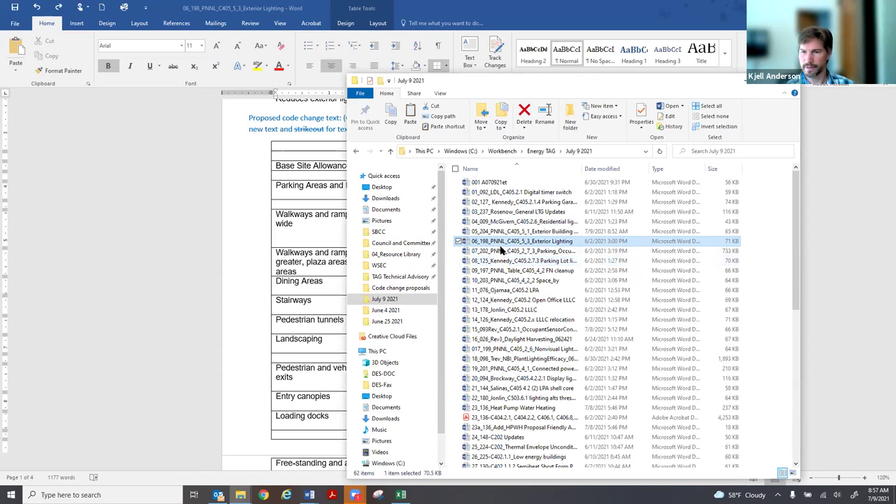
pyautogui.doubleClick(499, 254)
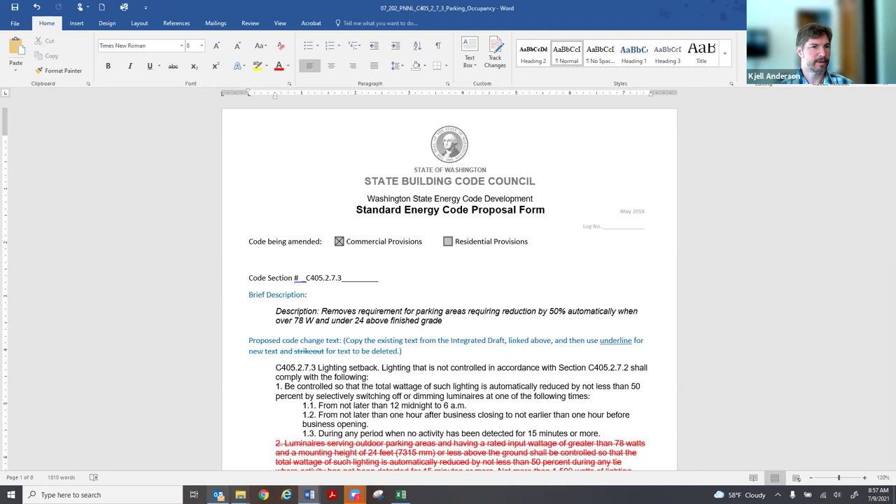
# Open proposal 08_125 on C405.2.7.3 Parking Lot lighting from the July 9 2021 folder.
pyautogui.moveTo(240, 494)
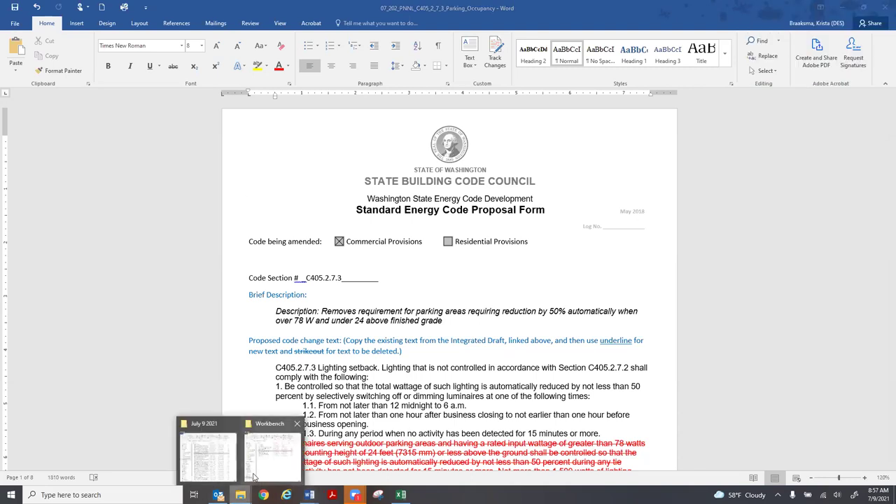
pyautogui.click(219, 463)
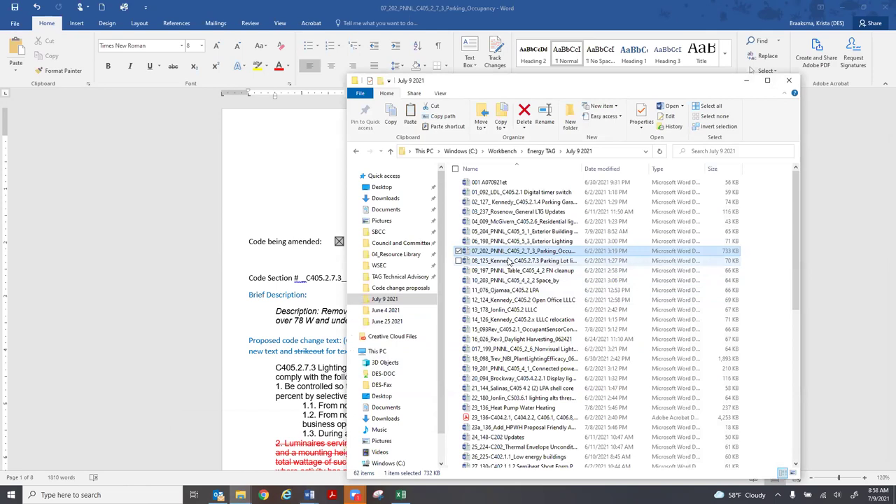
pyautogui.doubleClick(509, 262)
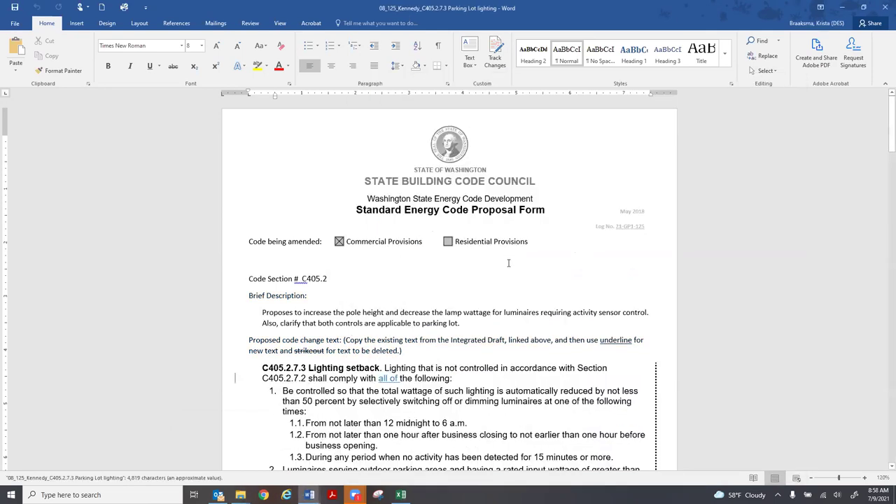
# Examine the C405.2.7.3 lighting setback changes and the purpose of the parking lot lighting proposal.
pyautogui.scroll(-1, 513, 290)
pyautogui.scroll(-1, 513, 289)
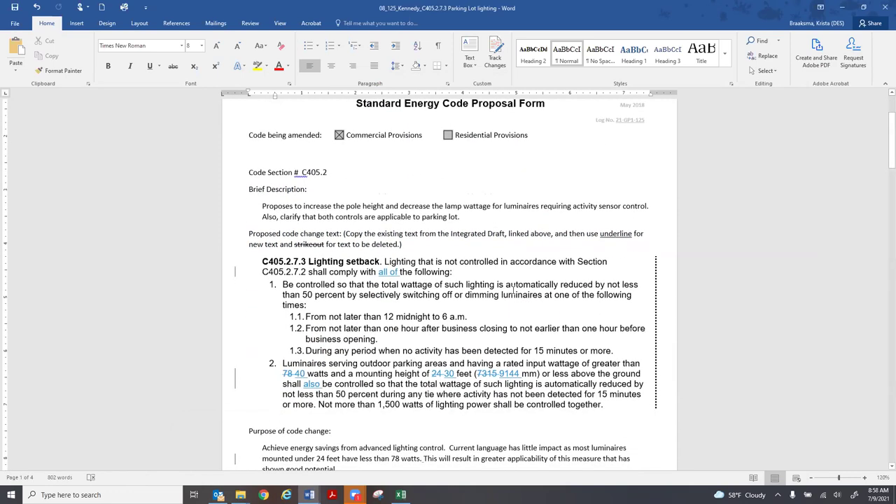
pyautogui.scroll(1, 512, 290)
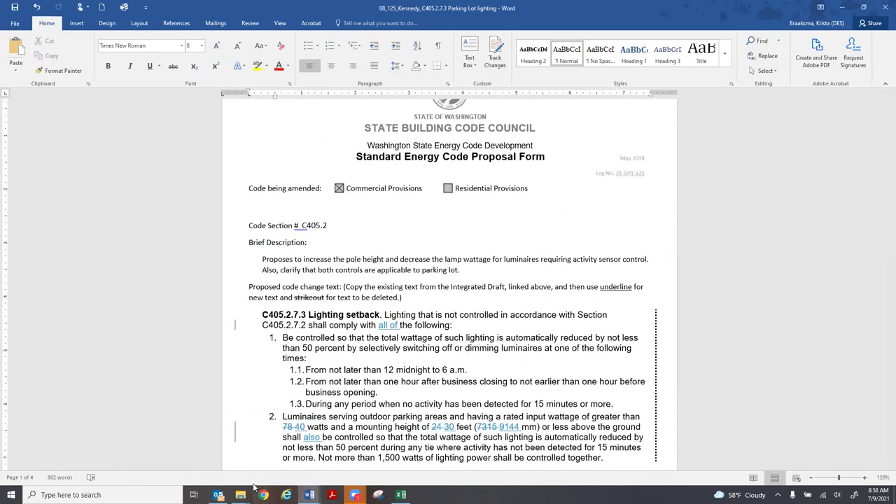
pyautogui.moveTo(240, 494)
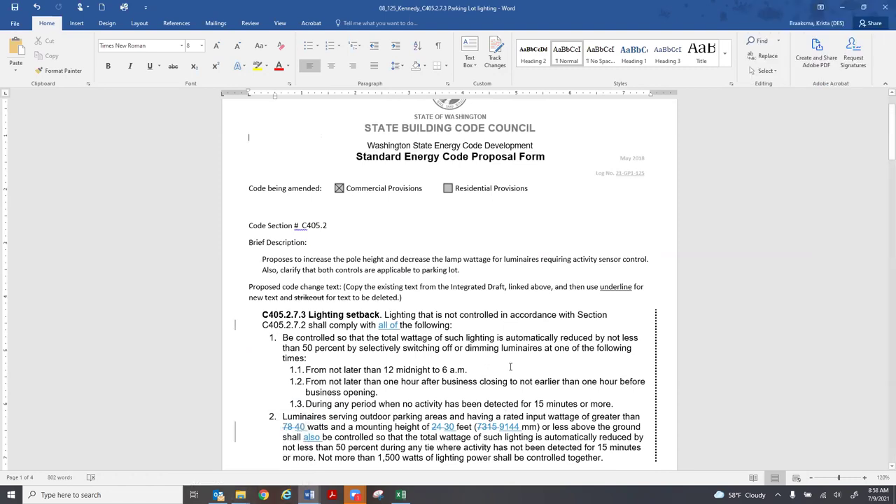
pyautogui.scroll(-4, 515, 347)
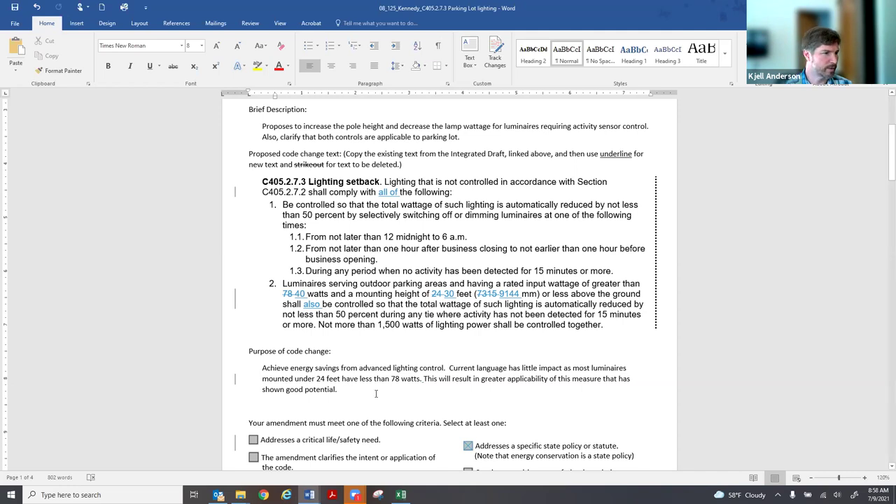
pyautogui.scroll(3, 376, 393)
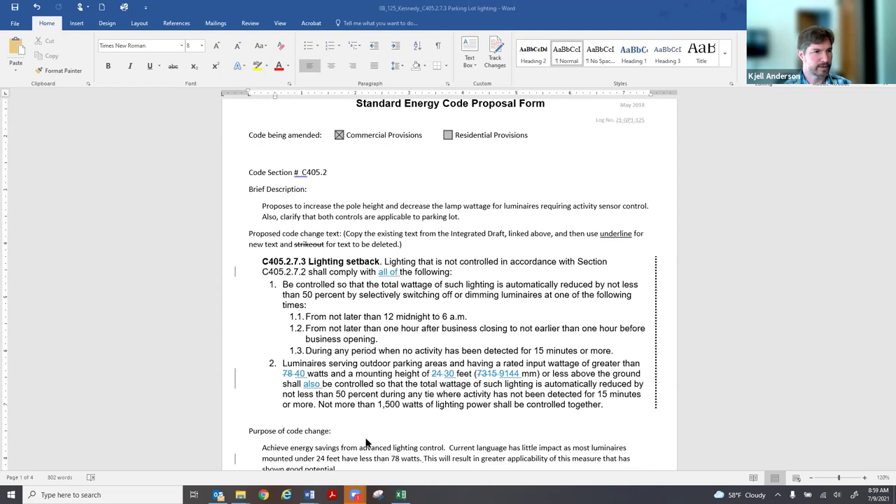
pyautogui.scroll(2, 608, 261)
pyautogui.scroll(-1, 608, 260)
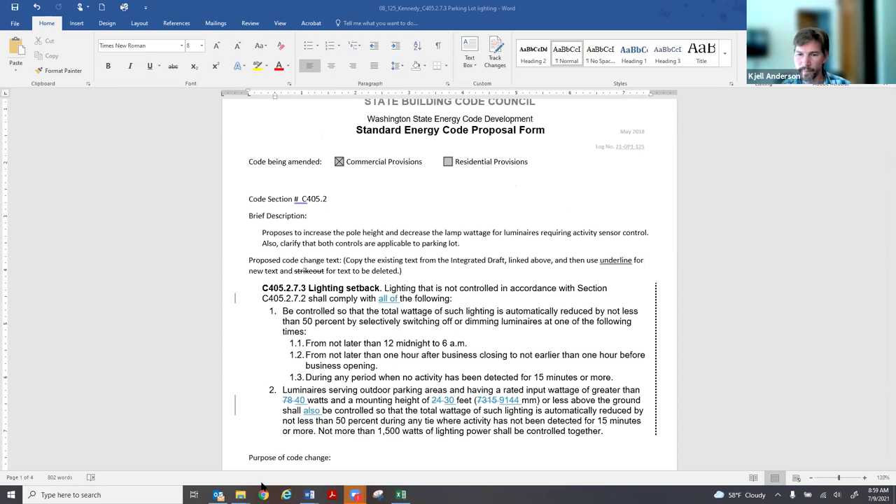
# Switch to the open meeting agenda document 001 A070921et to consult the consensus lighting proposals.
pyautogui.moveTo(240, 495)
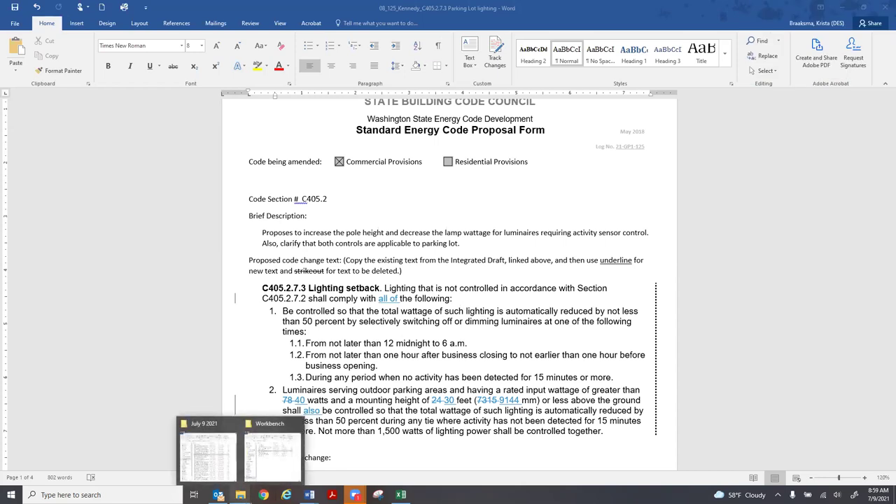
pyautogui.moveTo(308, 495)
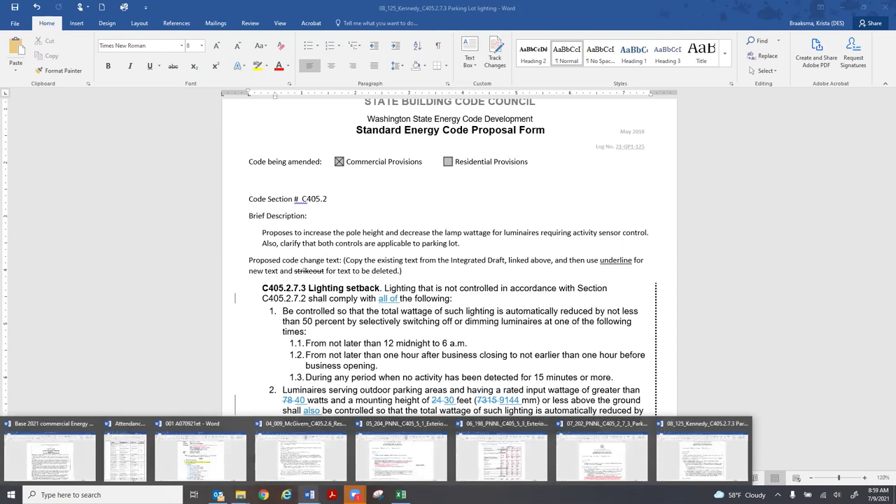
pyautogui.click(201, 455)
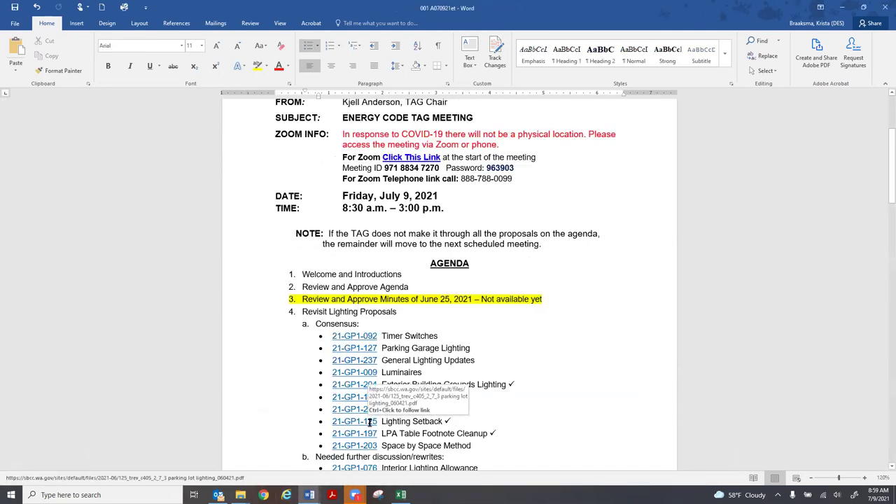
# Open the 21-GP1-125 Lighting Setback PDF from the agenda, dismiss the survey, and show its C405.2.7.3 text in a maximized browser window.
pyautogui.keyDown('ctrl'); pyautogui.click(371, 423); pyautogui.keyUp('ctrl')
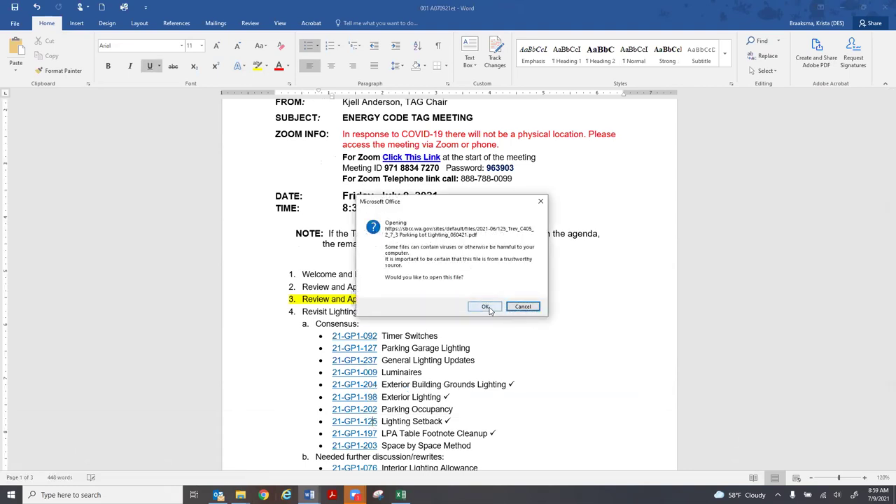
pyautogui.click(485, 306)
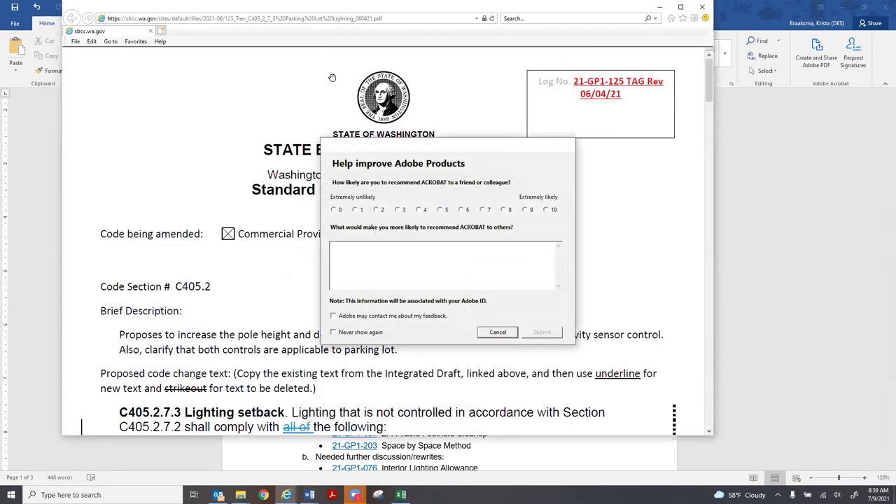
pyautogui.click(505, 331)
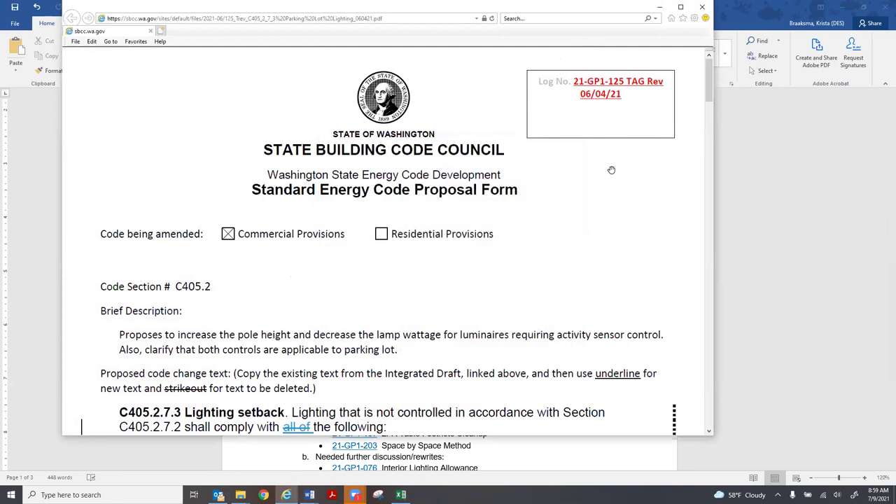
pyautogui.moveTo(278, 8); pyautogui.dragTo(271, 62)
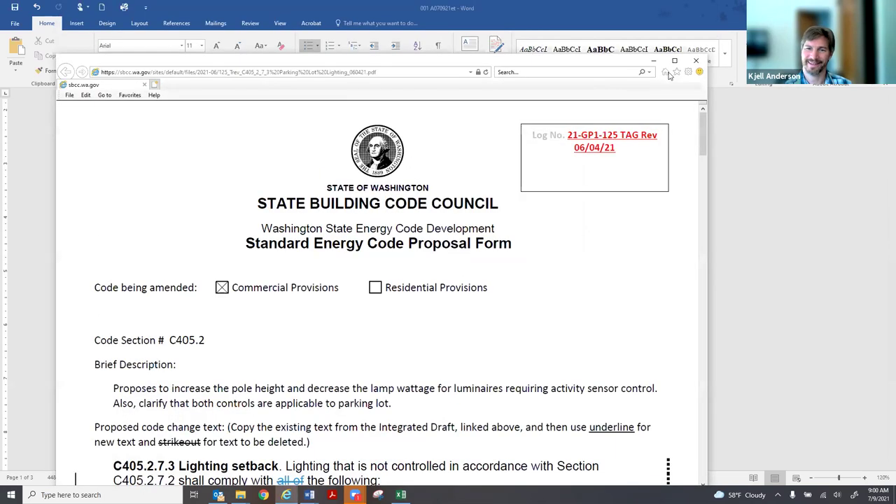
pyautogui.click(676, 63)
pyautogui.scroll(-3, 584, 318)
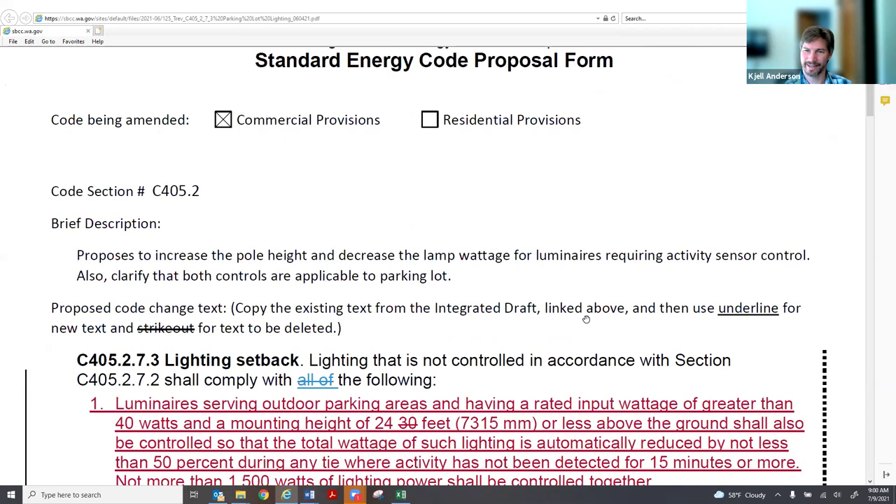
pyautogui.scroll(-3, 585, 319)
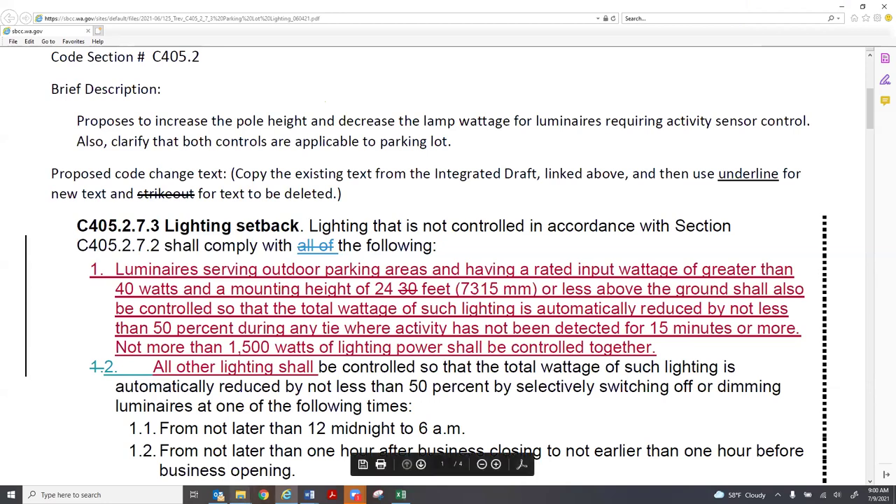
# Return to the agenda document 001 A070921et and open the linked 21-GP1-202 Parking Occupancy PDF, bringing it up in the browser.
pyautogui.moveTo(240, 495)
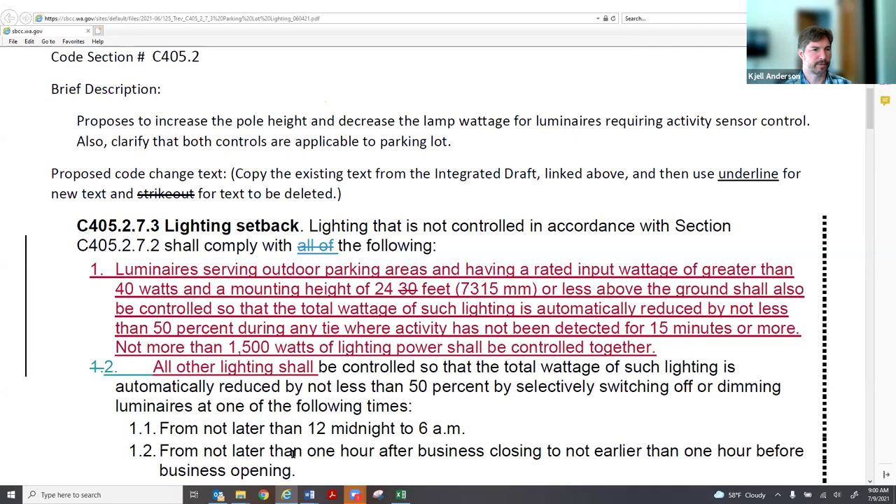
pyautogui.scroll(1, 496, 299)
pyautogui.scroll(6, 496, 299)
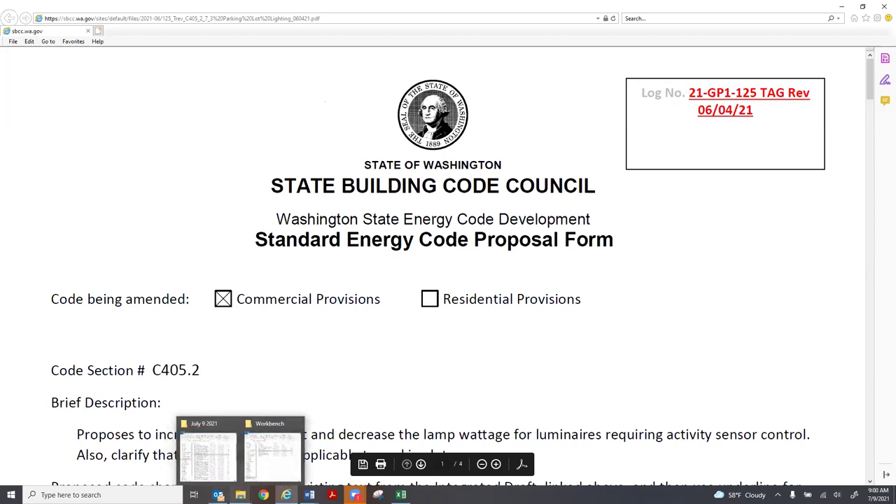
pyautogui.moveTo(310, 494)
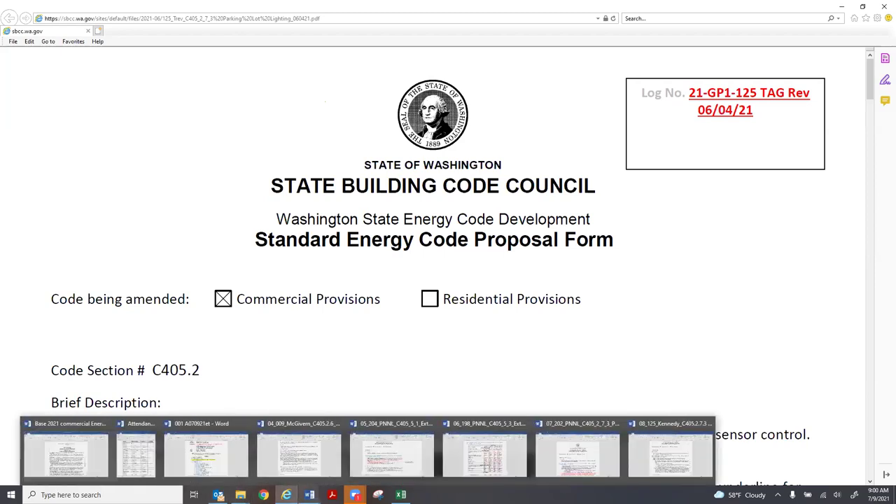
pyautogui.click(197, 469)
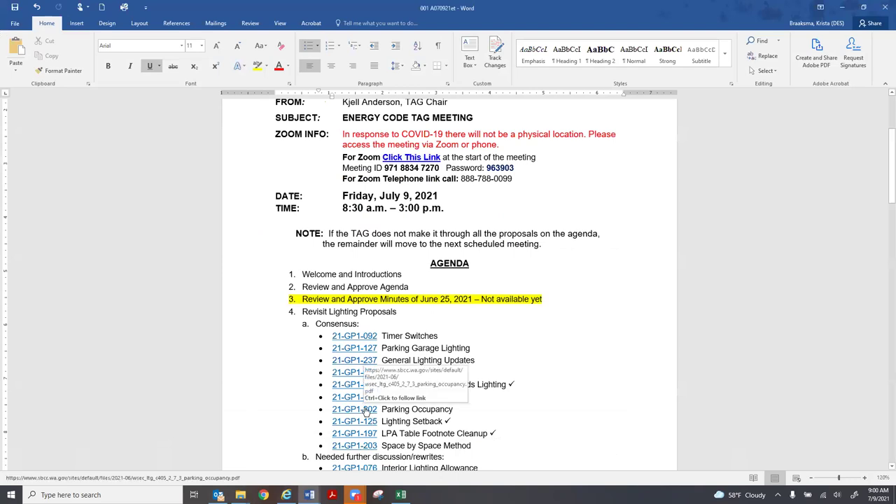
pyautogui.keyDown('ctrl'); pyautogui.click(365, 411); pyautogui.keyUp('ctrl')
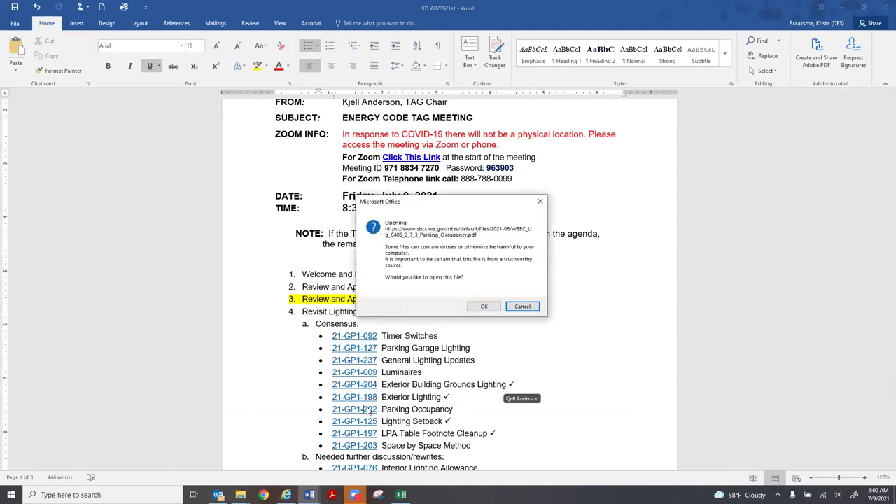
pyautogui.click(484, 308)
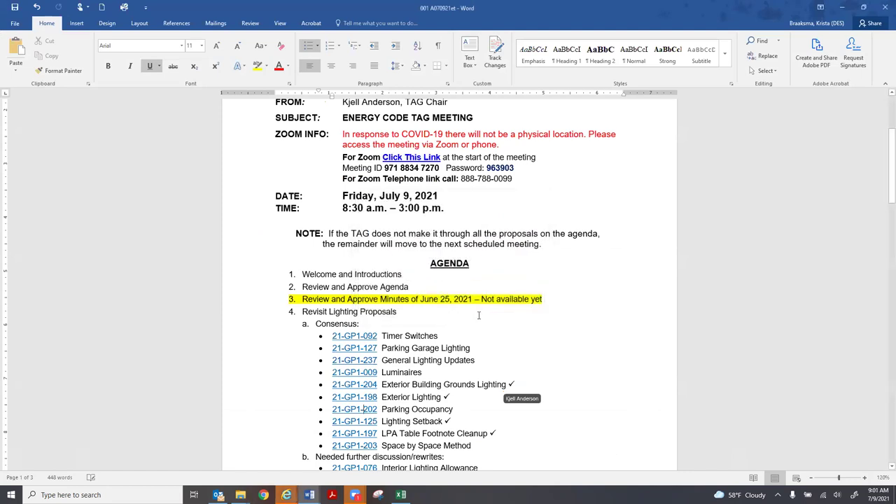
pyautogui.moveTo(294, 494)
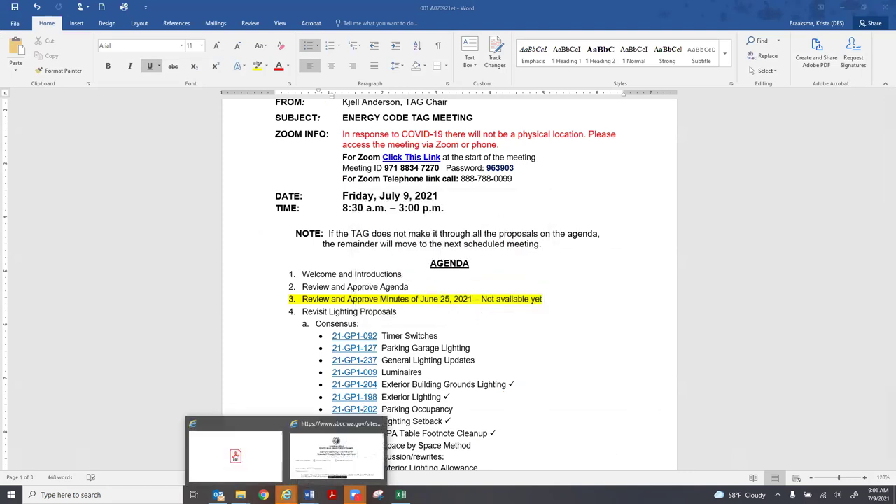
pyautogui.click(261, 469)
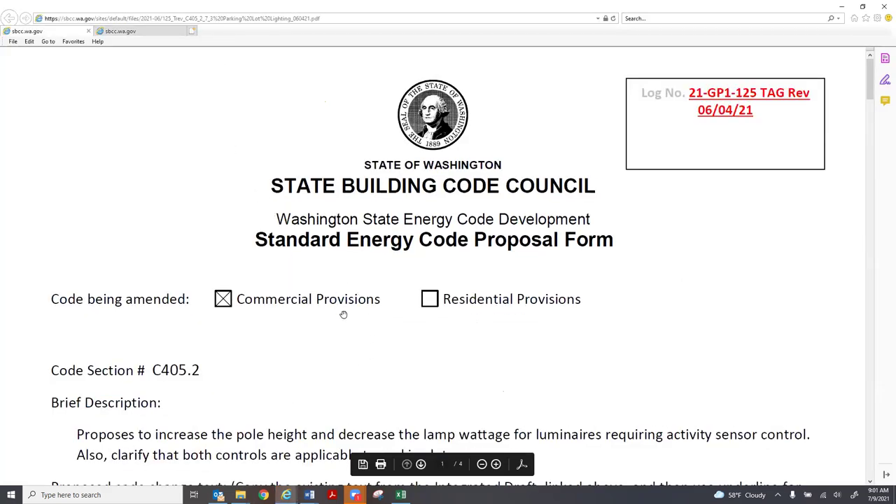
pyautogui.scroll(-3, 344, 315)
pyautogui.scroll(3, 341, 312)
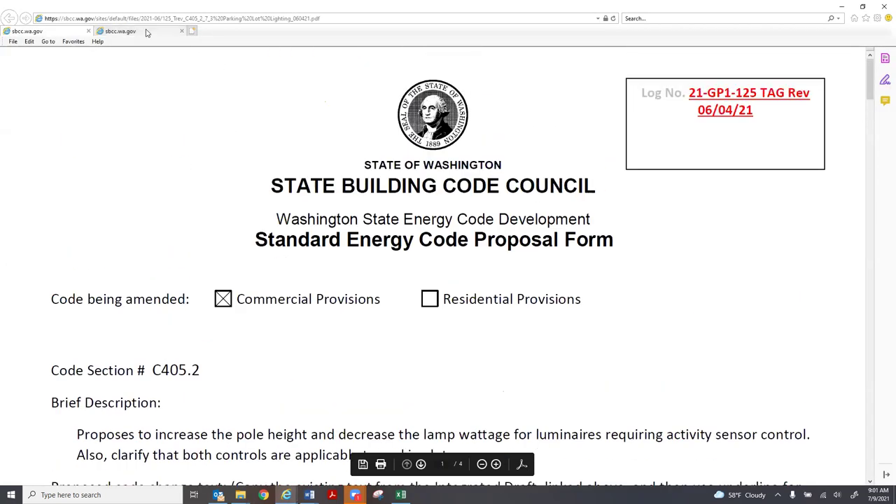
pyautogui.hotkey('ctrl', 'Tab')
# Examine the Parking Occupancy proposal's log number field, brief description and proposed changes to C405.2.7.3 Lighting setback.
pyautogui.scroll(-6, 475, 309)
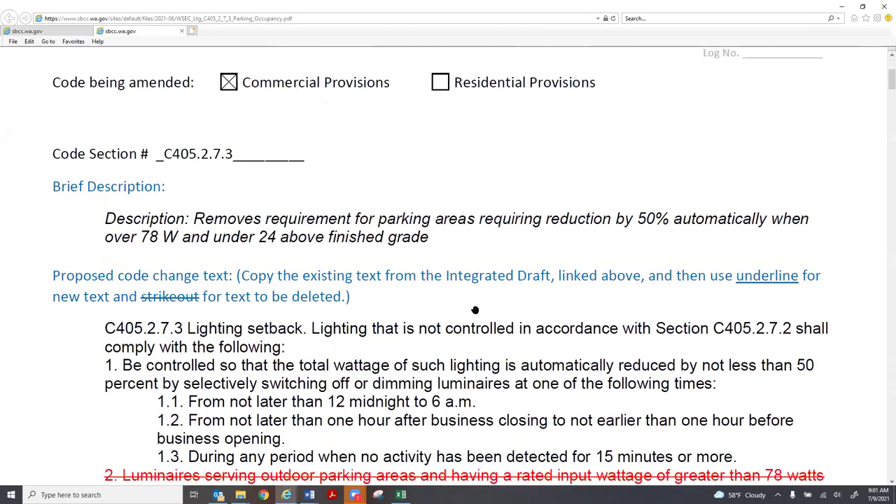
pyautogui.scroll(-1, 475, 309)
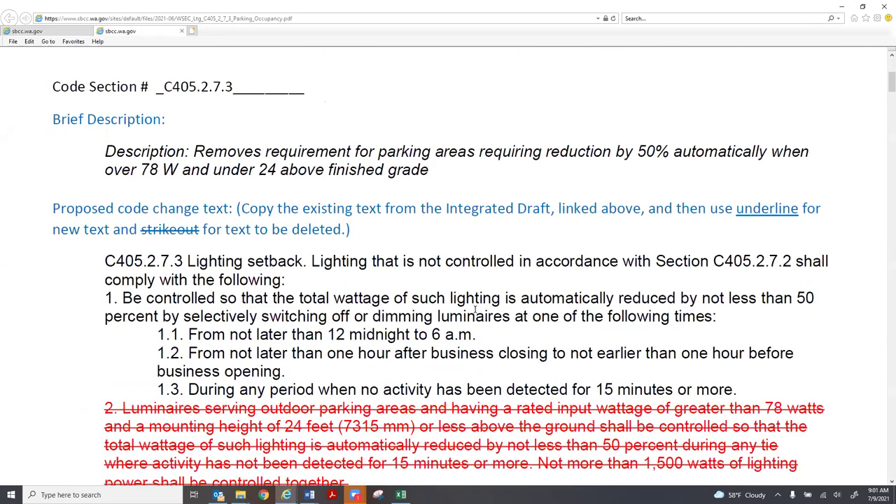
pyautogui.scroll(4, 475, 309)
pyautogui.scroll(-1, 474, 308)
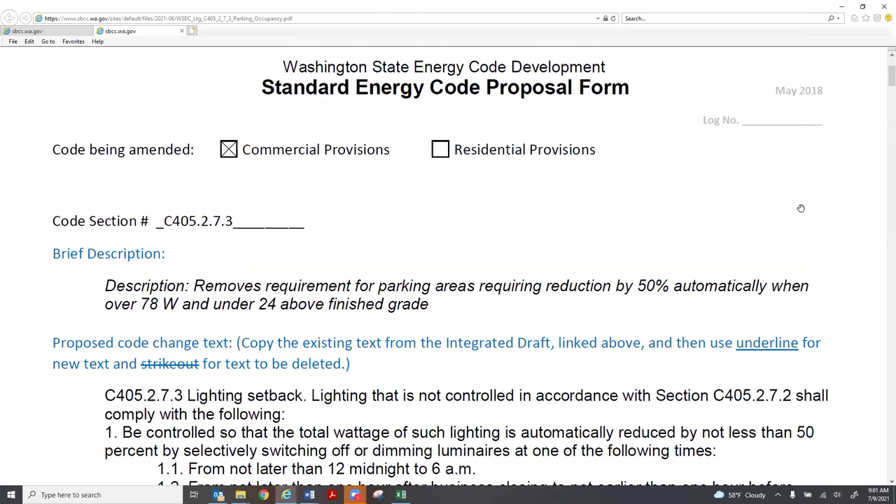
pyautogui.doubleClick(772, 119)
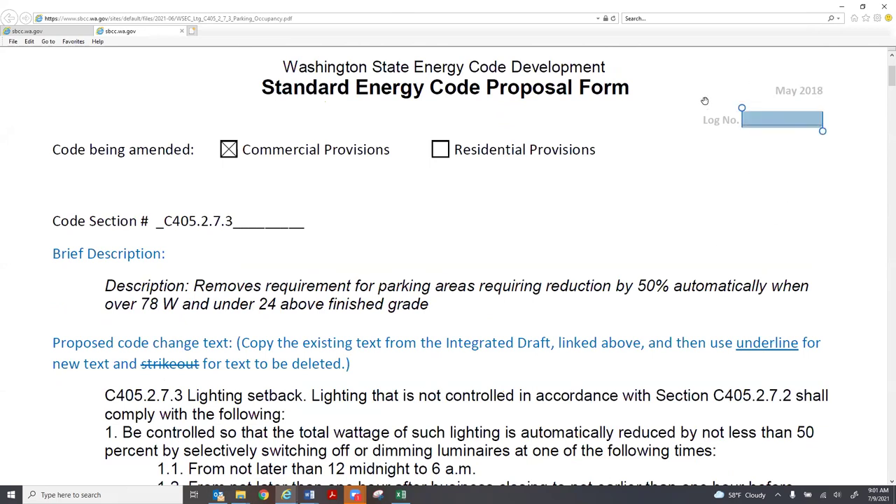
pyautogui.click(474, 349)
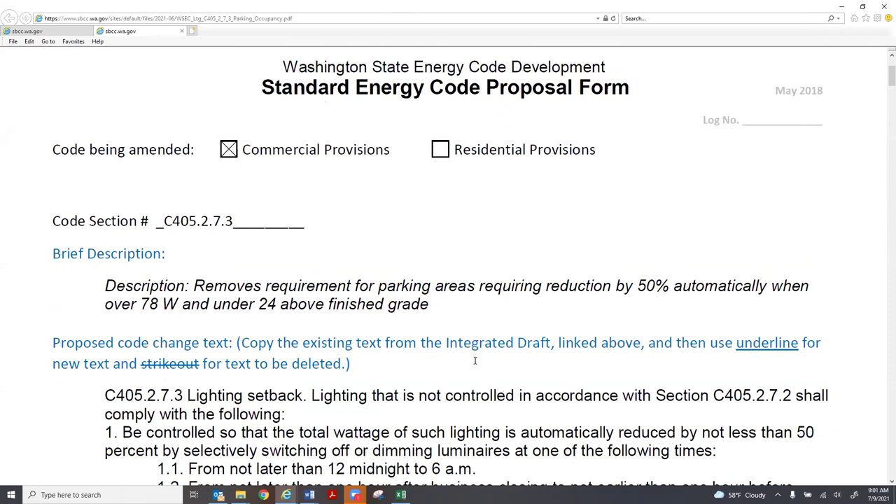
pyautogui.scroll(-2, 476, 372)
pyautogui.scroll(-1, 476, 372)
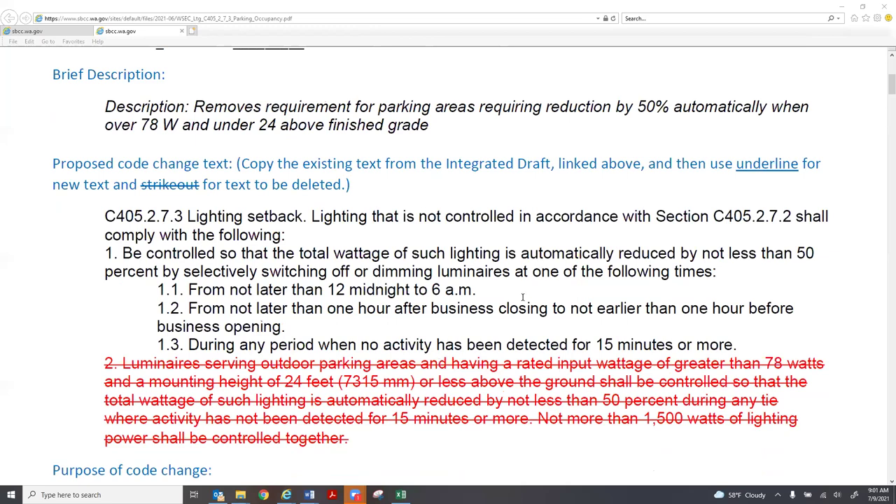
# Go back to the 21-GP1-125 PDF and examine items 1 and 2 of its revised C405.2.7.3 Lighting setback text.
pyautogui.click(55, 32)
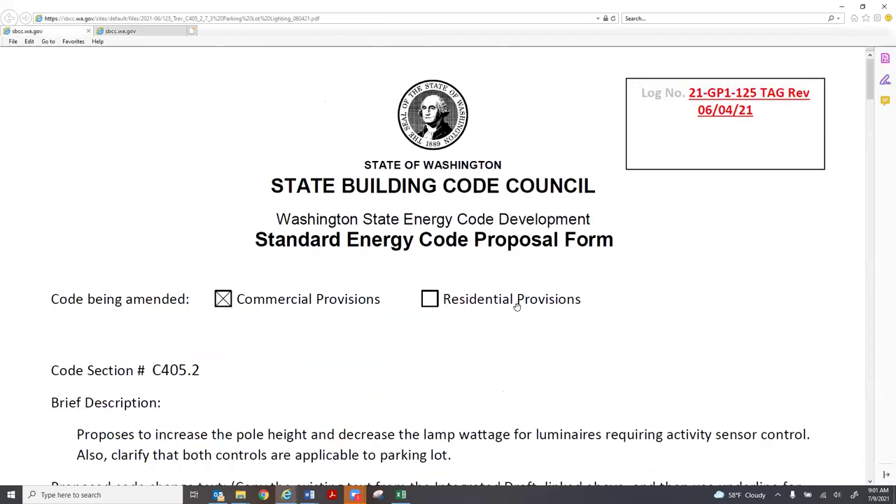
pyautogui.scroll(-3, 516, 301)
pyautogui.scroll(-3, 516, 306)
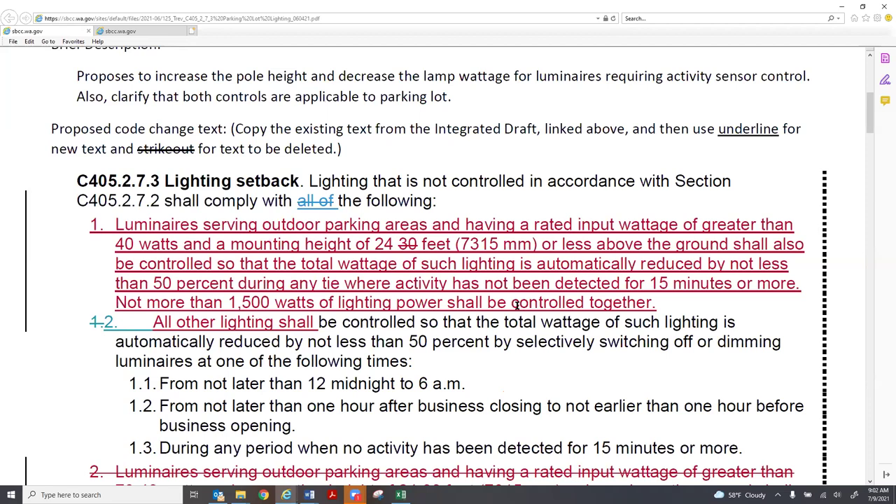
pyautogui.scroll(-1, 474, 331)
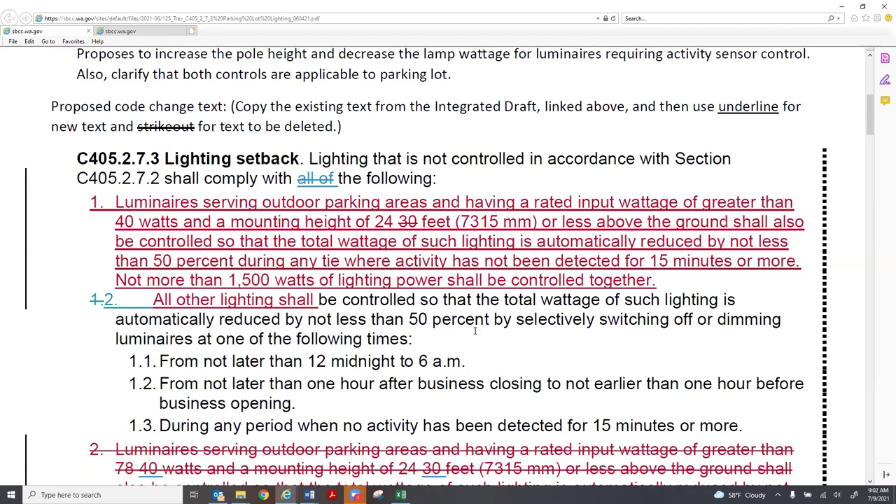
pyautogui.scroll(-2, 474, 331)
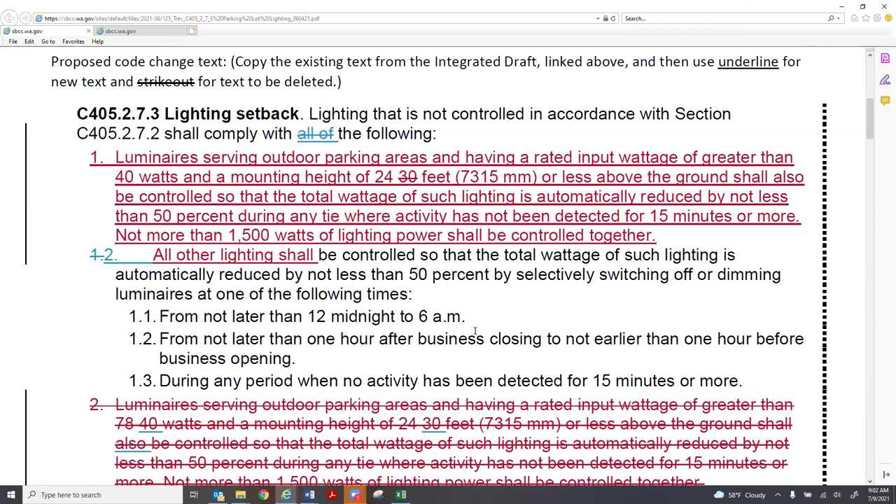
pyautogui.scroll(-1, 475, 331)
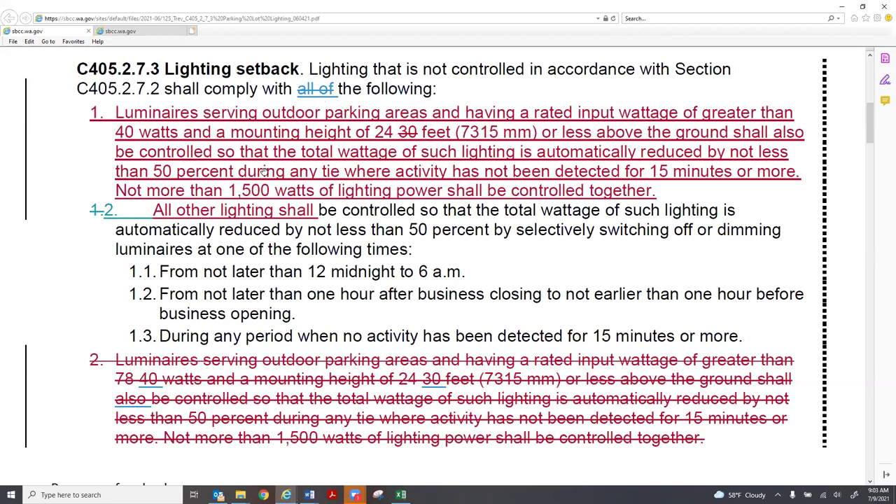
# Point out the misspelled word "tie" in item 1 of C405.2.7.3 by selecting the phrase "during any tie".
pyautogui.doubleClick(328, 172)
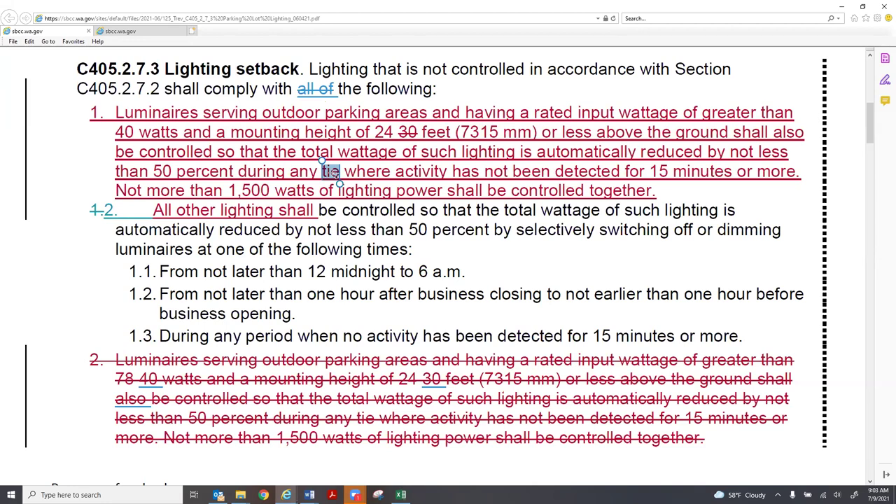
pyautogui.rightClick(334, 179)
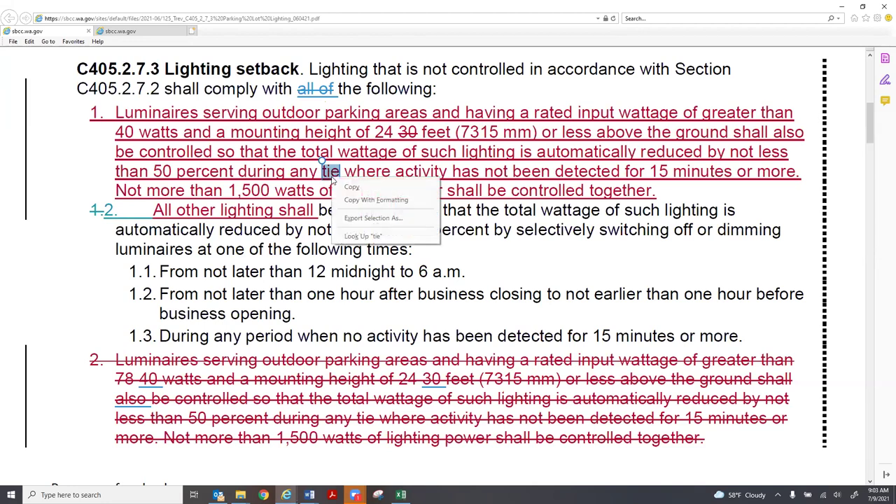
pyautogui.click(481, 189)
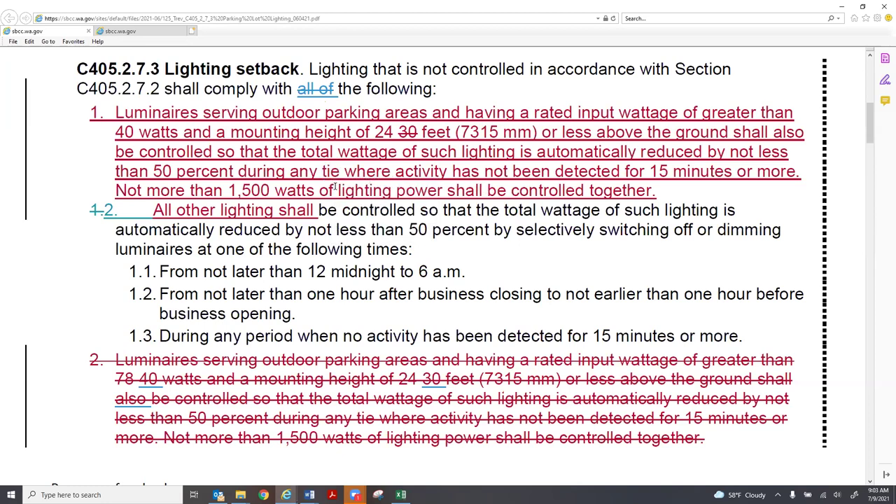
pyautogui.doubleClick(246, 169)
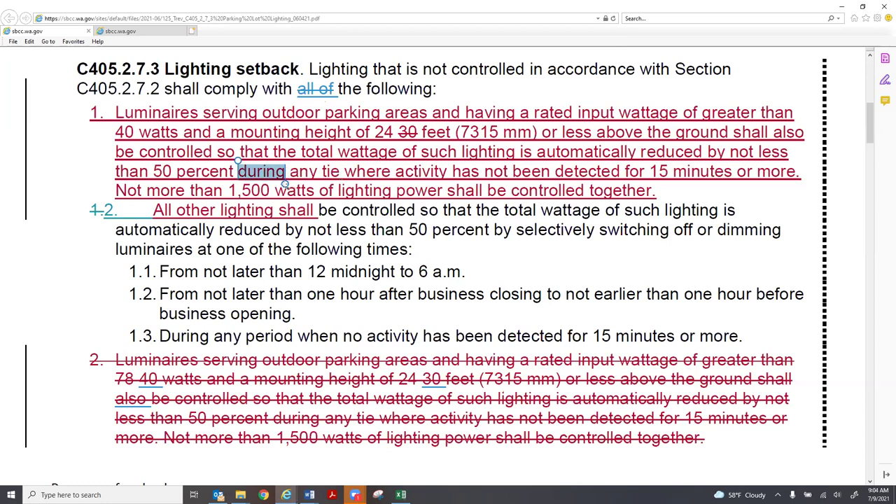
pyautogui.moveTo(285, 183); pyautogui.dragTo(343, 183)
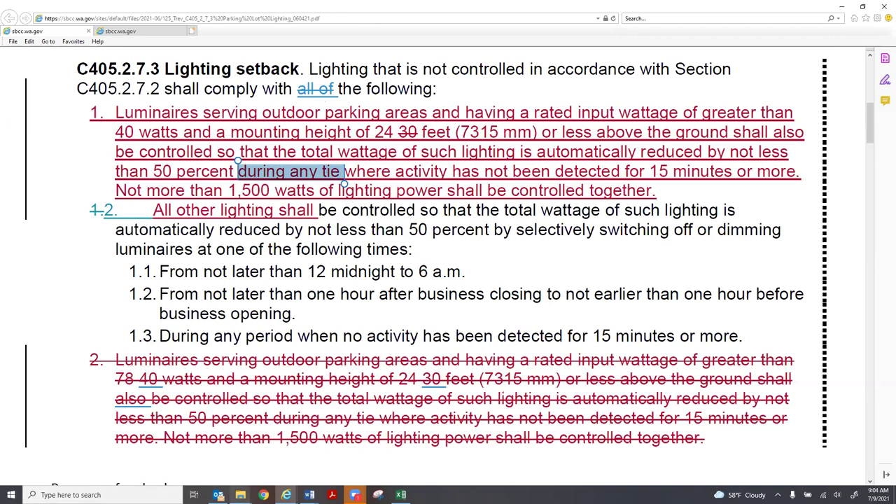
# Open the editable Word version of the revised proposal, 125_Trev_C405.2.7.3 Parking Lot lighting_060421.
pyautogui.moveTo(240, 494)
pyautogui.click(273, 455)
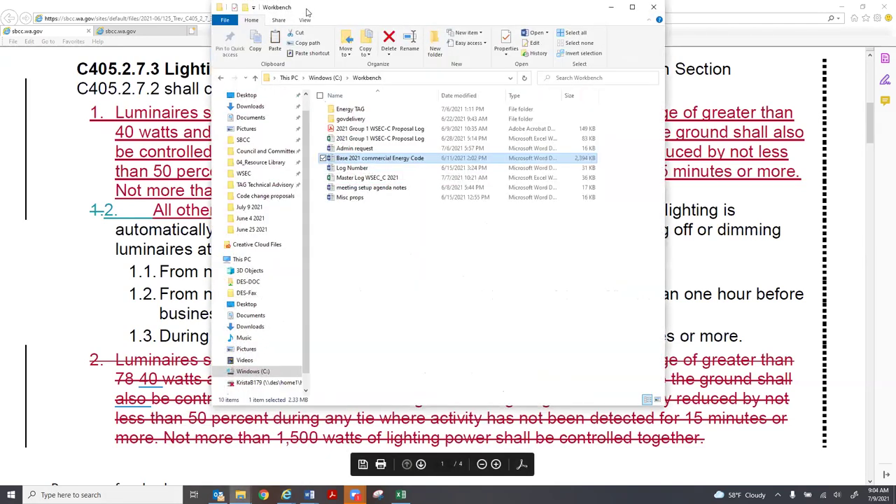
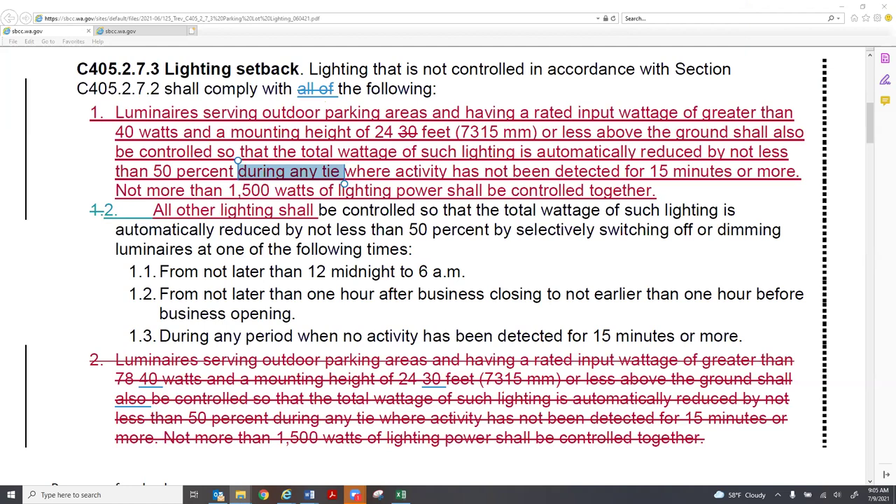
pyautogui.hotkey('alt', 'Tab')
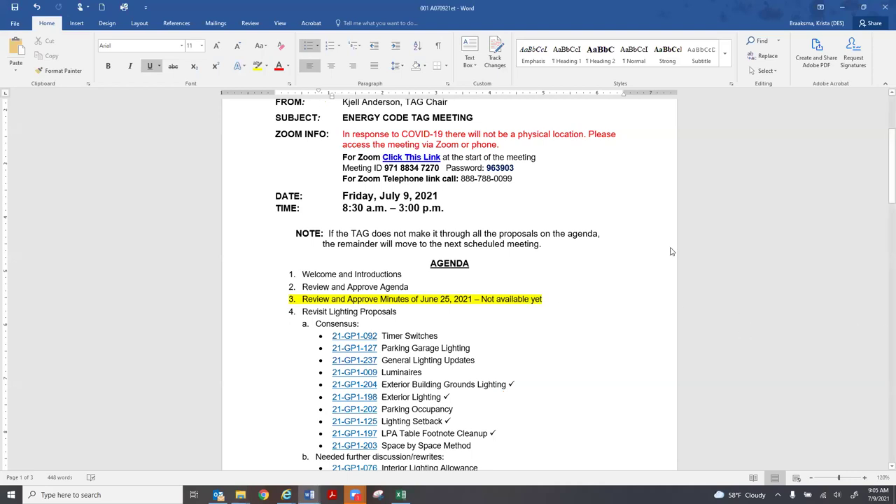
pyautogui.hotkey('alt', 'Tab')
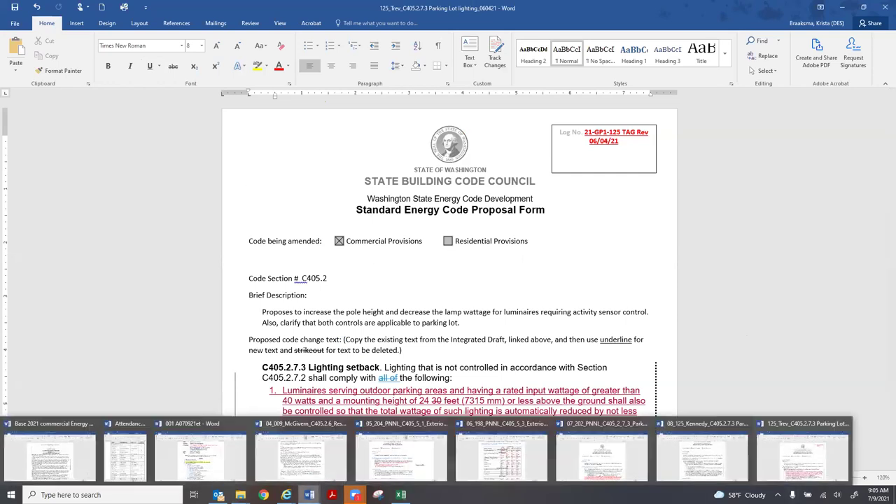
# Strike out "during any tie" in item 1 of C405.2.7.3 Lighting setback as a tracked change.
pyautogui.click(536, 286)
pyautogui.scroll(-5, 535, 287)
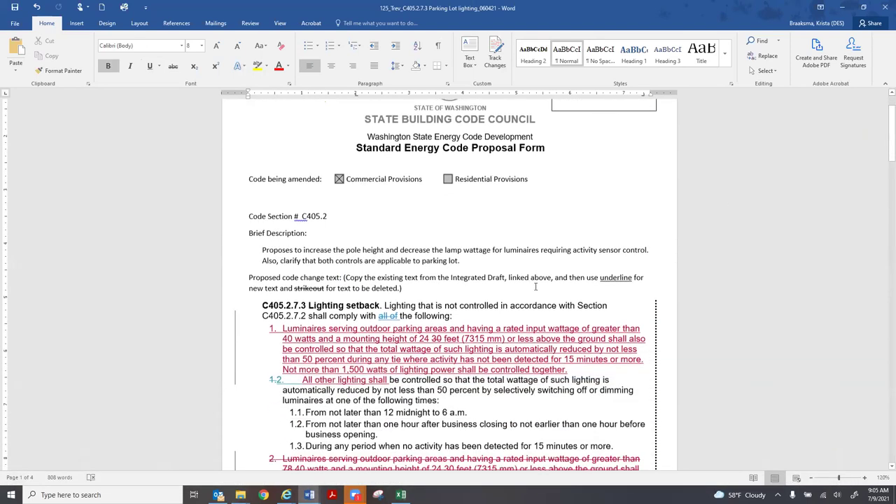
pyautogui.click(355, 259)
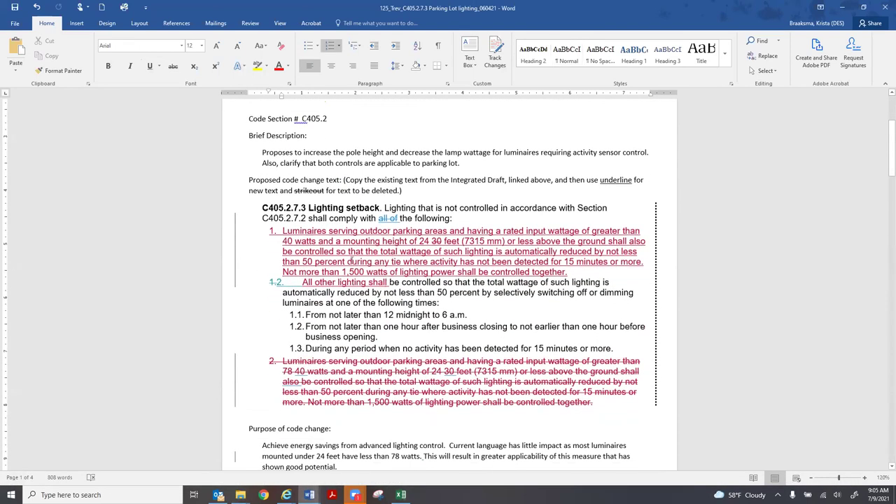
pyautogui.doubleClick(357, 261)
pyautogui.moveTo(386, 261); pyautogui.dragTo(402, 259)
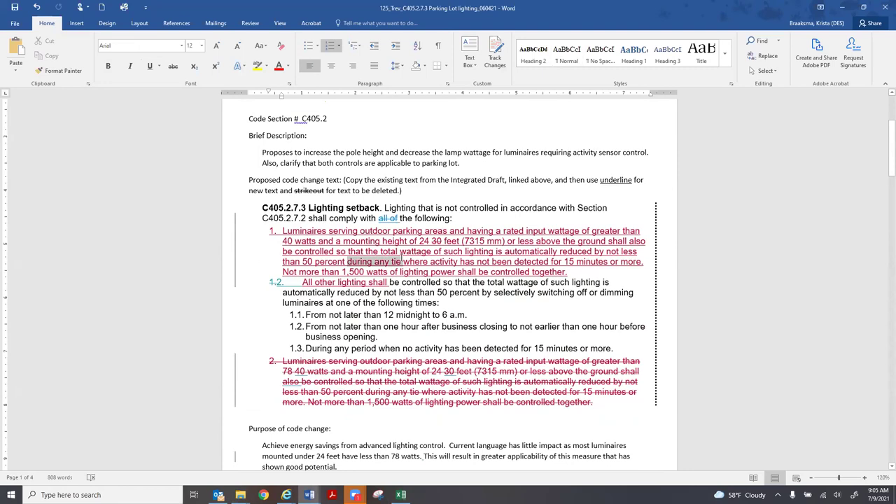
pyautogui.click(497, 53)
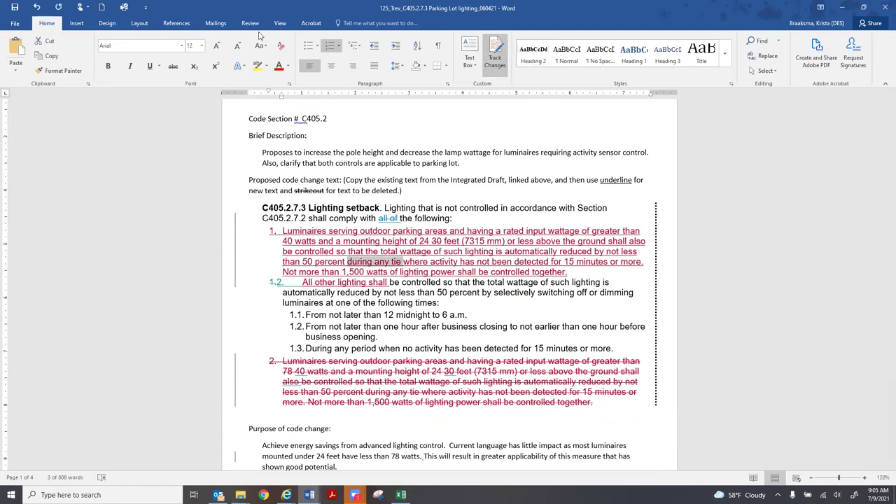
pyautogui.click(173, 66)
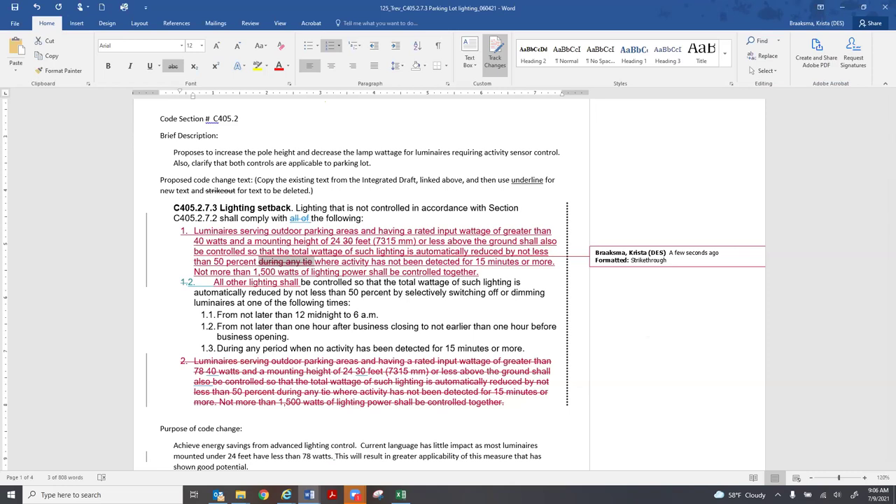
# Open the Word version of the revised Table C405.4.2(2) proposal, 197TRev_PNNL_Table_C405_4_2 FN cleanup_060421.
pyautogui.click(240, 495)
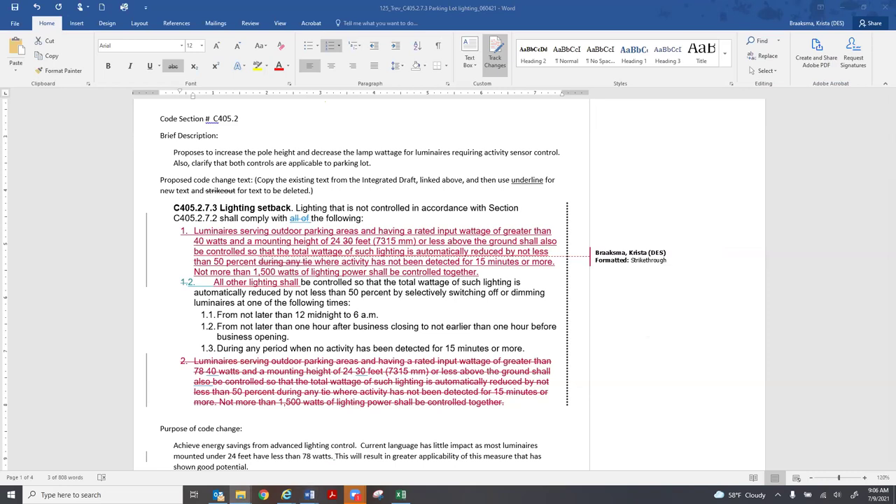
pyautogui.hotkey('alt', 'Tab')
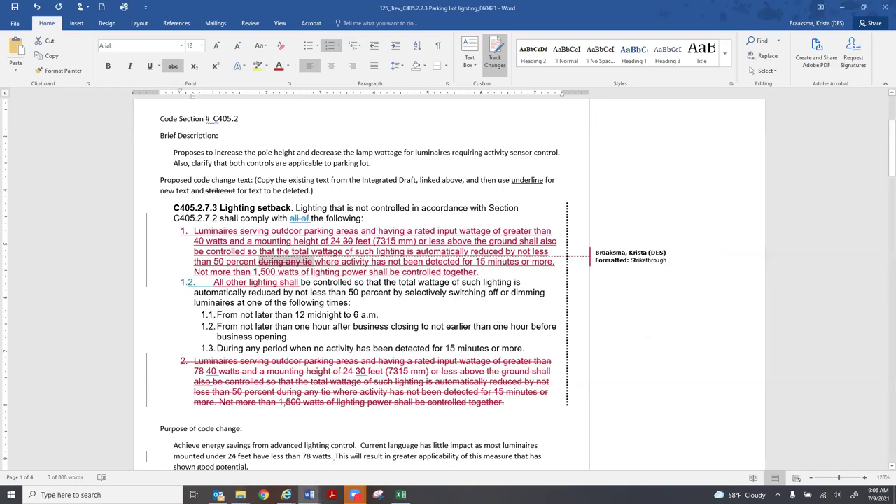
pyautogui.hotkey('alt', 'Tab')
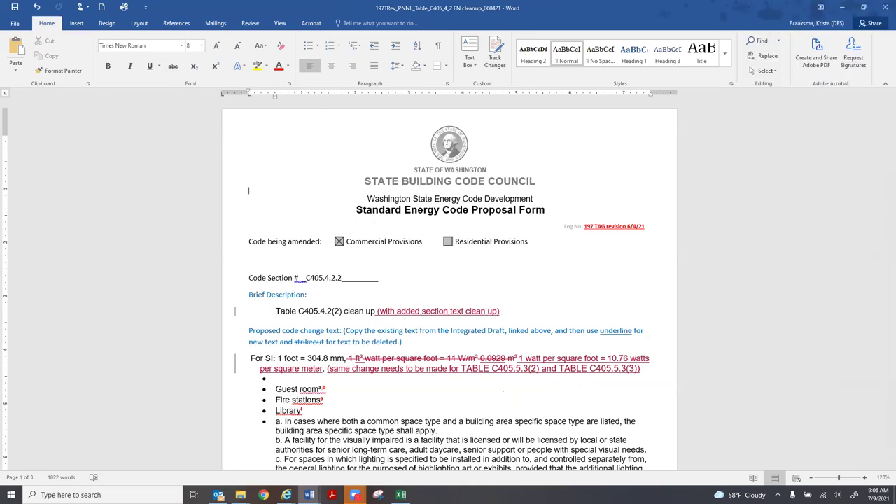
# Return to 07_202_PNNL_C405_2_7_3_Parking_Occupancy, check its struck item 2 and purpose of code change, and close the document.
pyautogui.moveTo(308, 493)
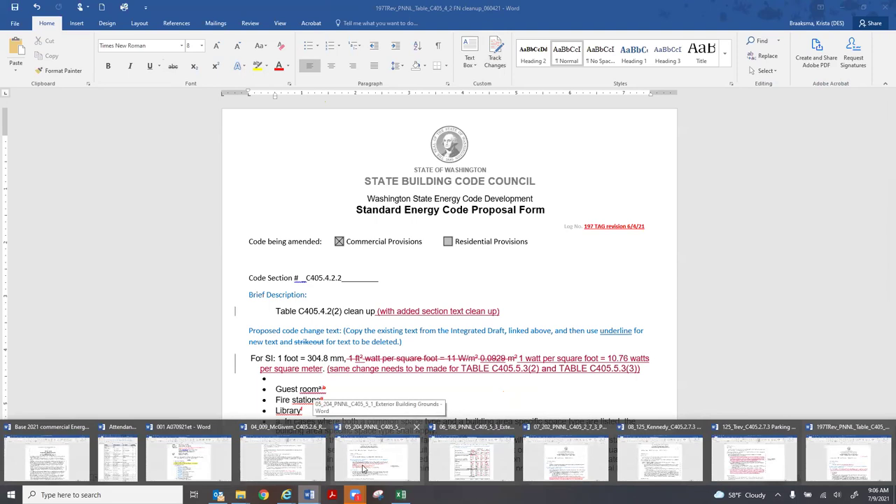
pyautogui.click(571, 454)
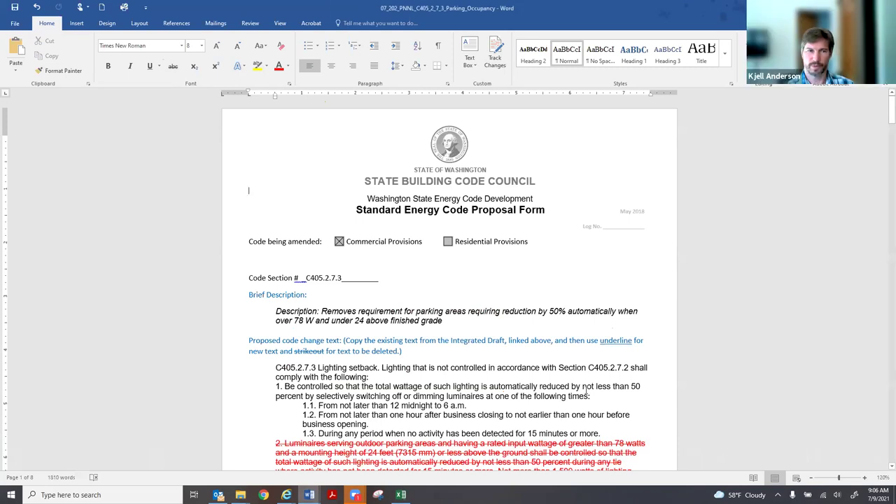
pyautogui.scroll(-4, 585, 393)
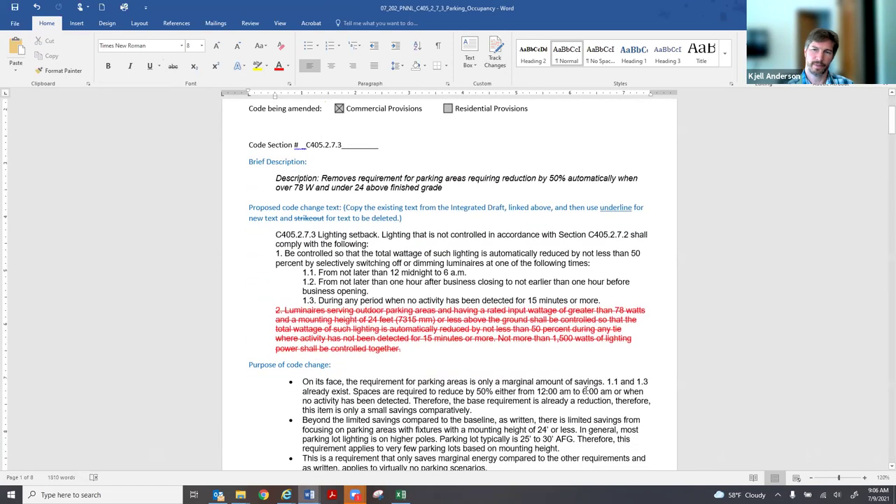
pyautogui.scroll(-1, 585, 390)
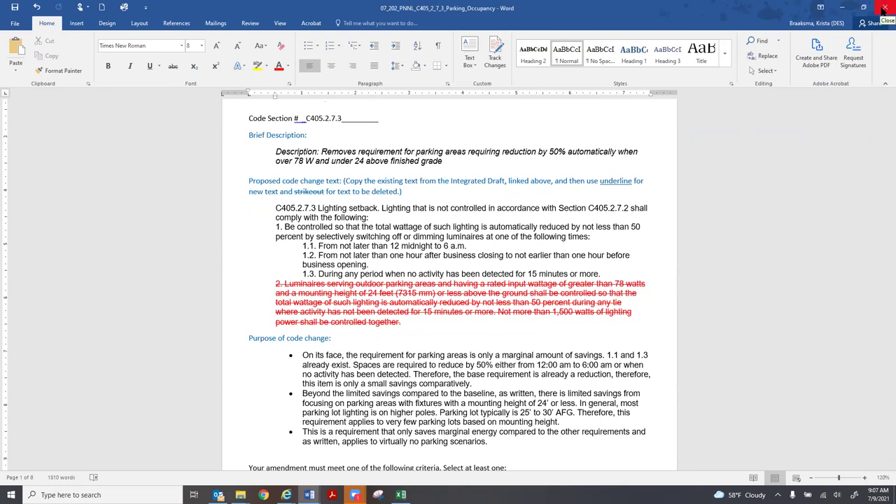
pyautogui.click(883, 8)
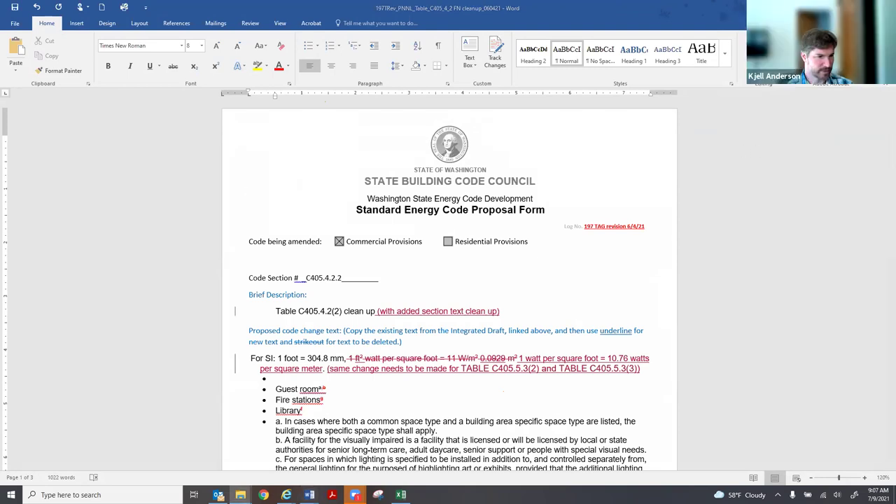
# Examine the 197 revision's SI conversion line, Table C405.4.2(2) footnotes and purpose of code change.
pyautogui.scroll(-3, 445, 285)
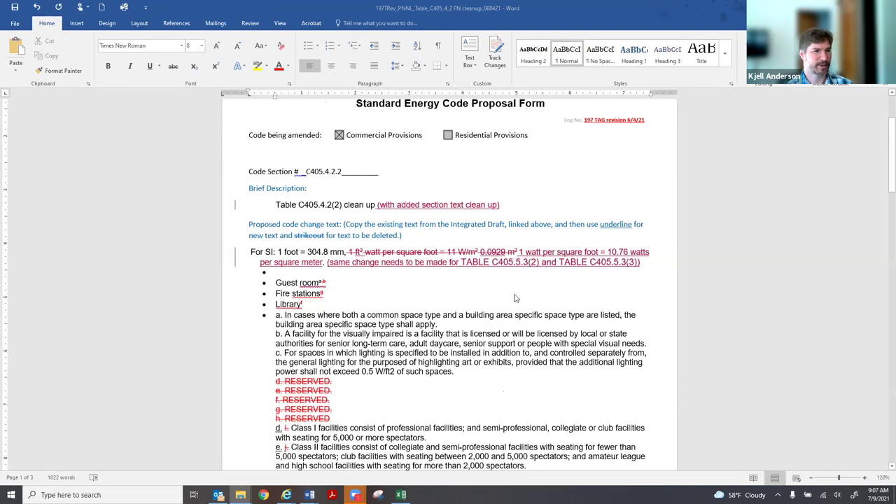
pyautogui.scroll(-2, 518, 298)
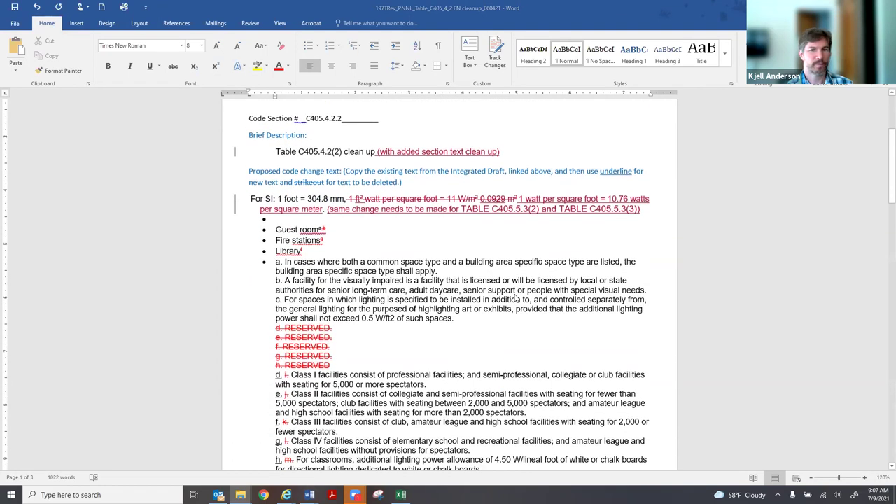
pyautogui.click(515, 294)
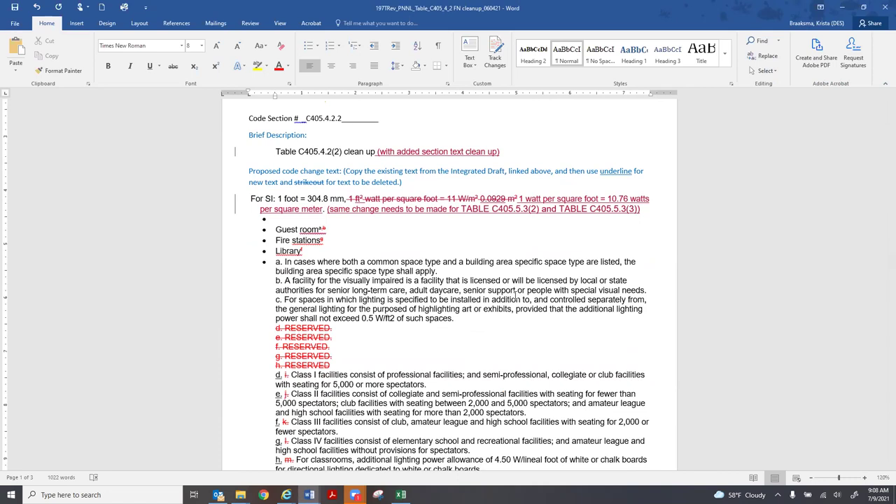
pyautogui.scroll(-2, 515, 297)
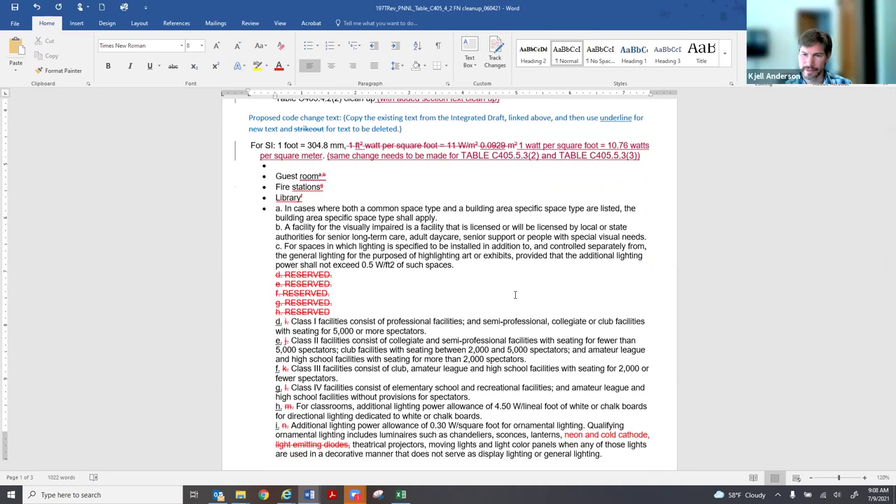
pyautogui.scroll(-3, 514, 295)
pyautogui.scroll(-5, 515, 295)
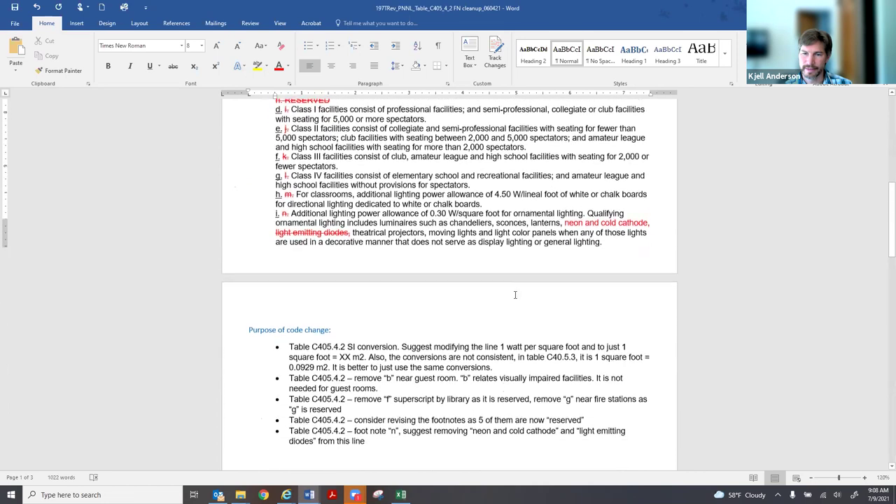
pyautogui.scroll(10, 514, 295)
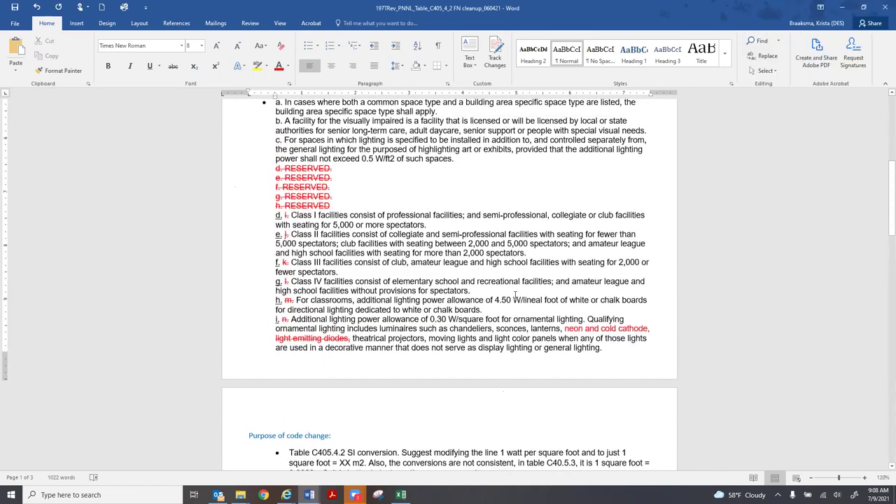
pyautogui.scroll(1, 514, 294)
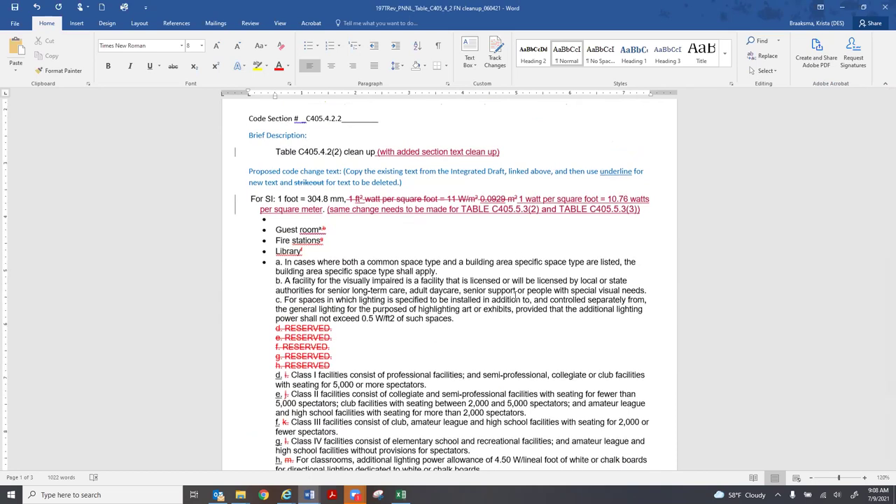
pyautogui.scroll(4, 514, 295)
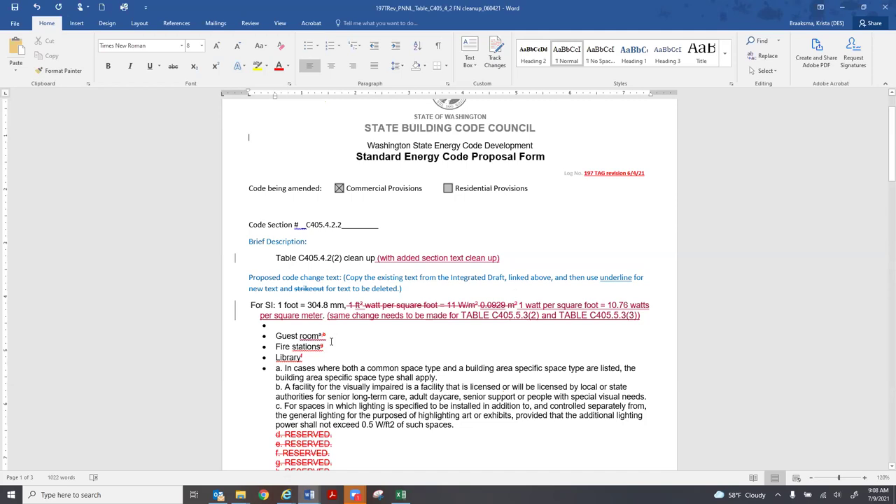
# Point out the Guest room entry by selecting it, and examine the C405.4.2.2 Space-by-space method text and amendment criteria.
pyautogui.tripleClick(331, 341)
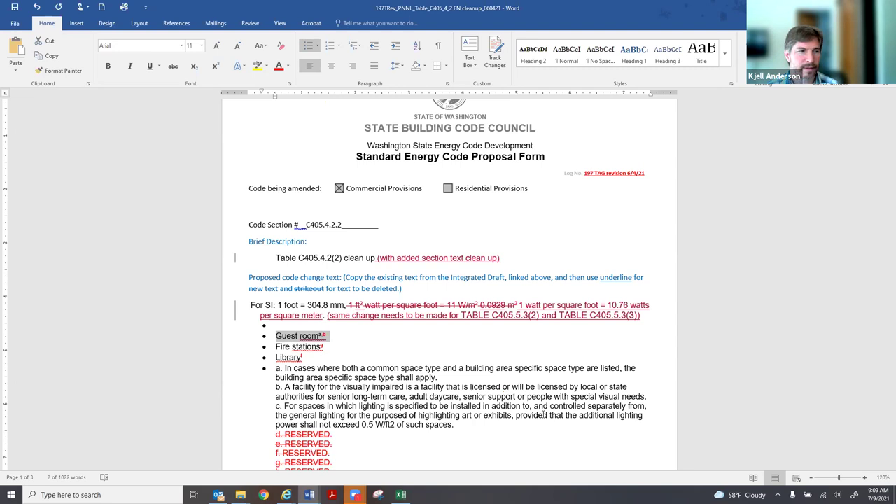
pyautogui.scroll(-8, 538, 341)
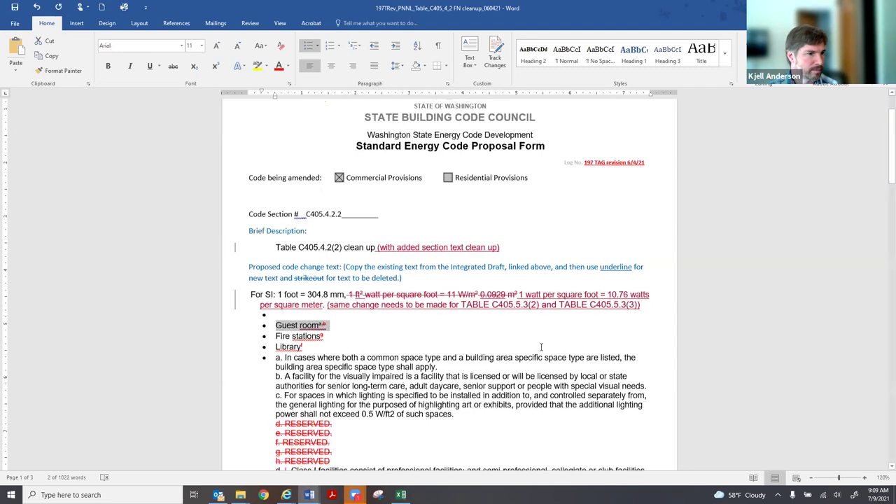
pyautogui.scroll(-19, 540, 346)
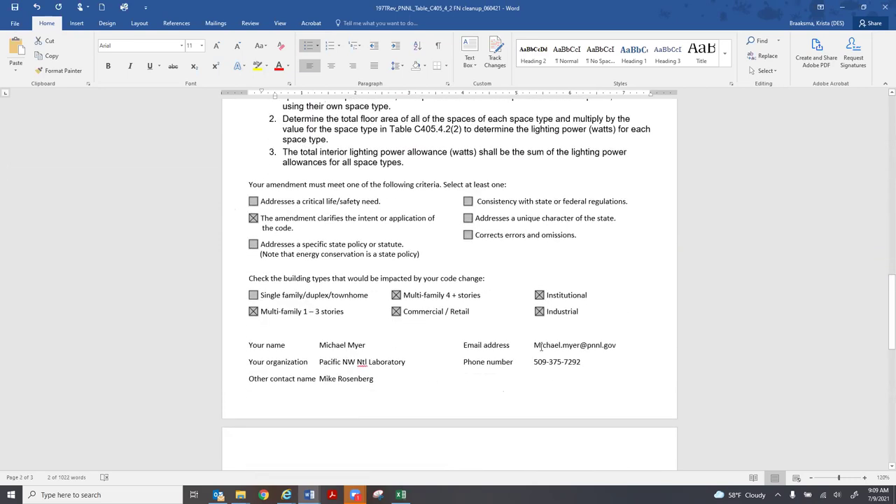
pyautogui.scroll(12, 541, 347)
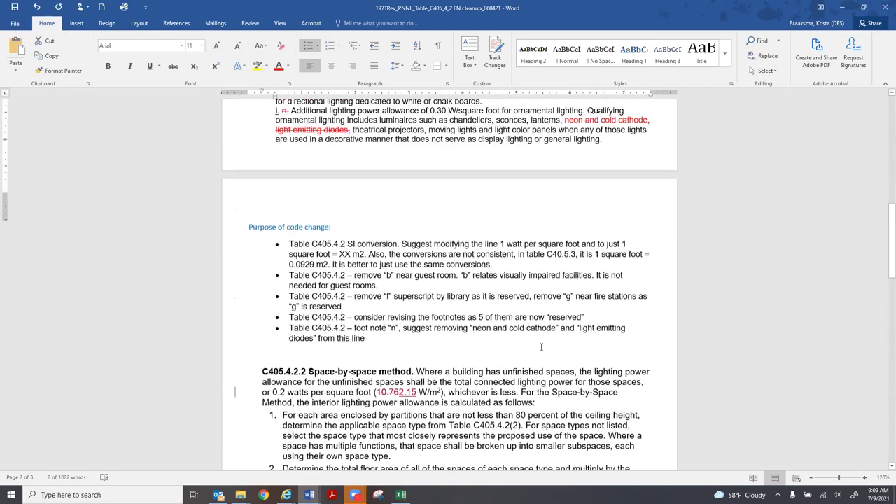
pyautogui.scroll(8, 541, 346)
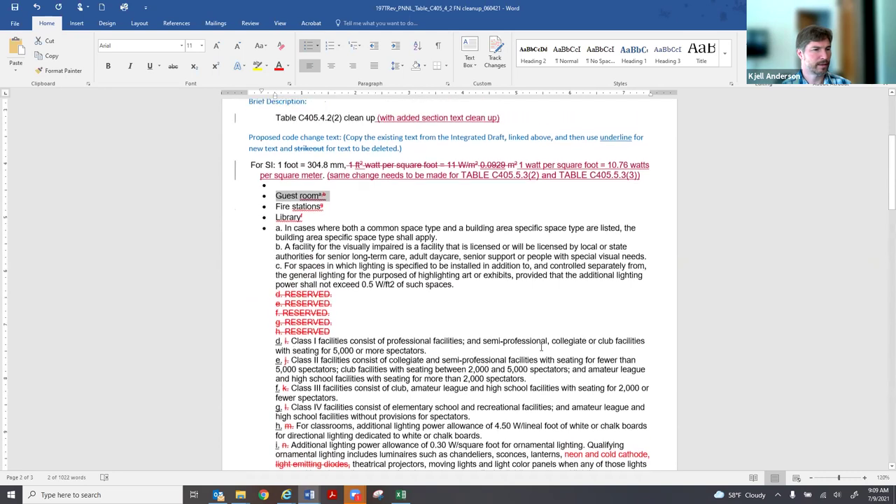
pyautogui.scroll(1, 541, 346)
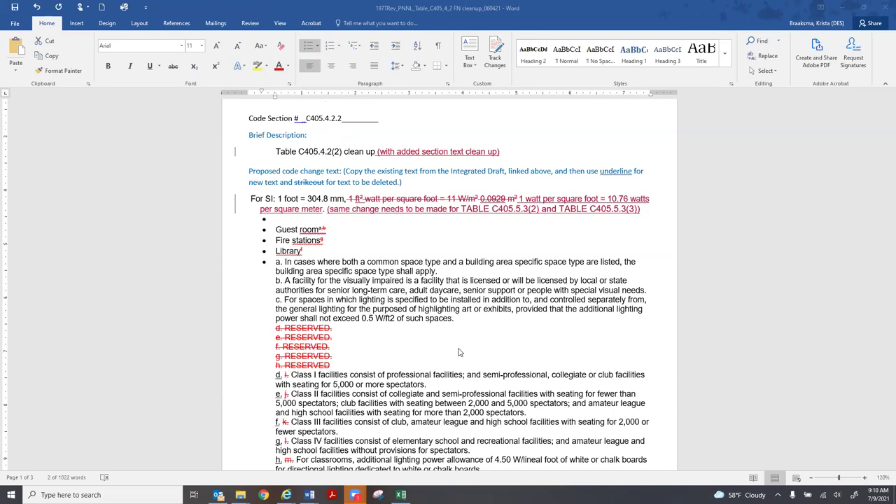
# Look through the rest of the 197 form again and return to the list of reserved and relettered footnotes.
pyautogui.scroll(-15, 459, 352)
pyautogui.scroll(-15, 458, 352)
pyautogui.scroll(5, 458, 352)
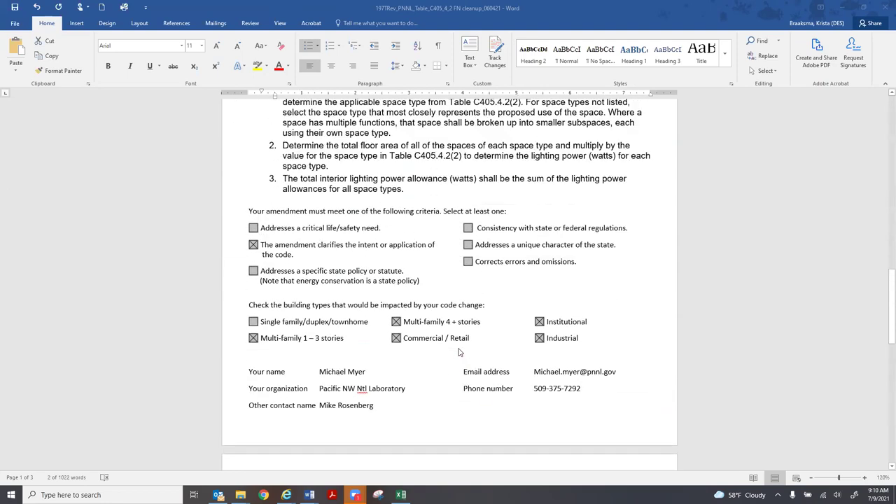
pyautogui.scroll(20, 458, 352)
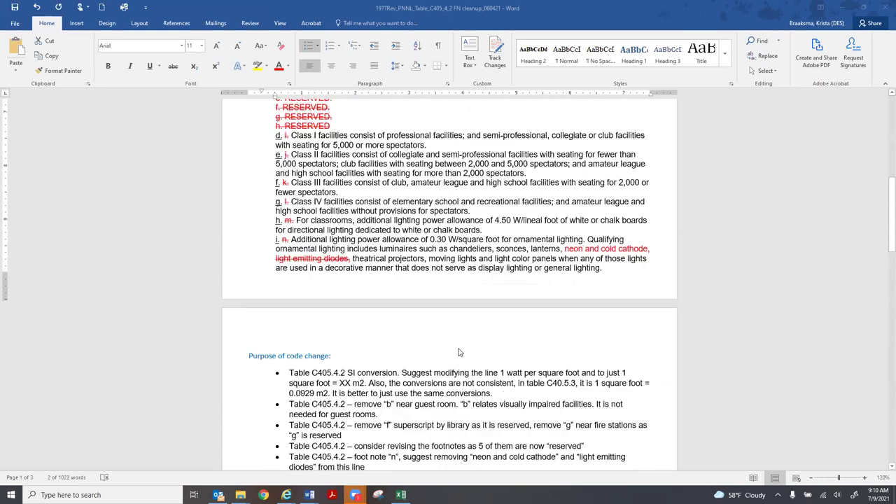
pyautogui.scroll(1, 458, 351)
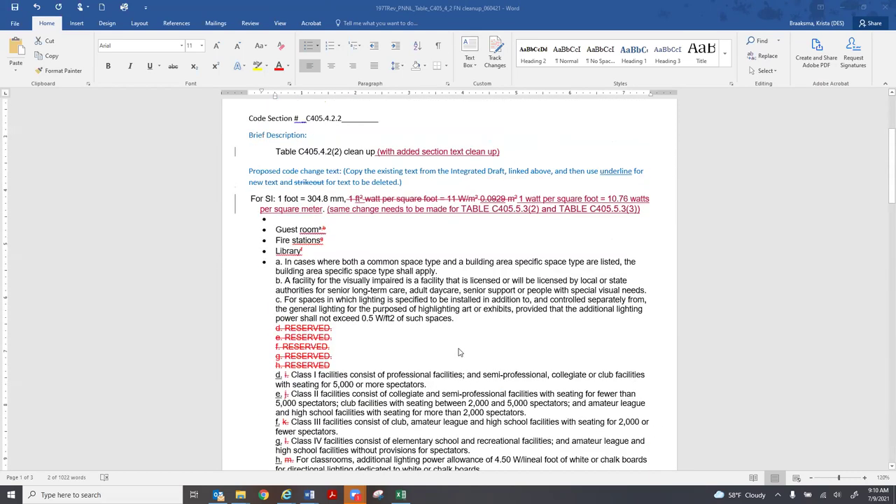
pyautogui.scroll(-1, 458, 352)
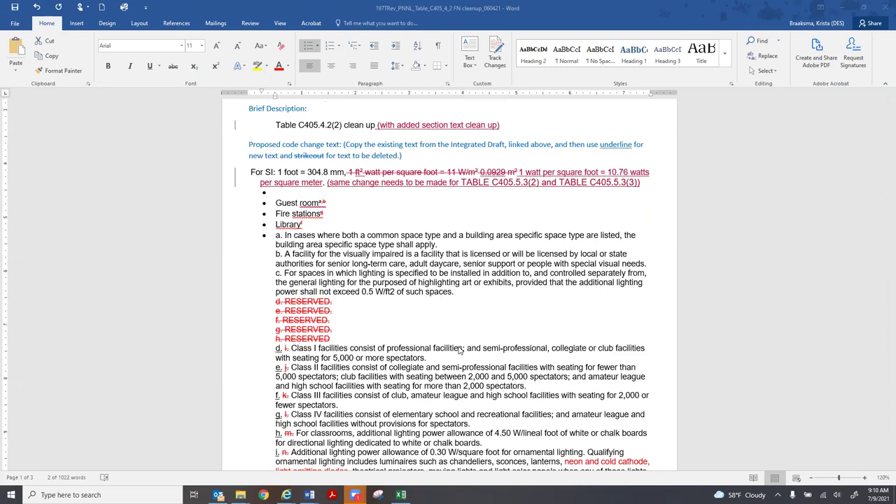
pyautogui.scroll(-1, 460, 350)
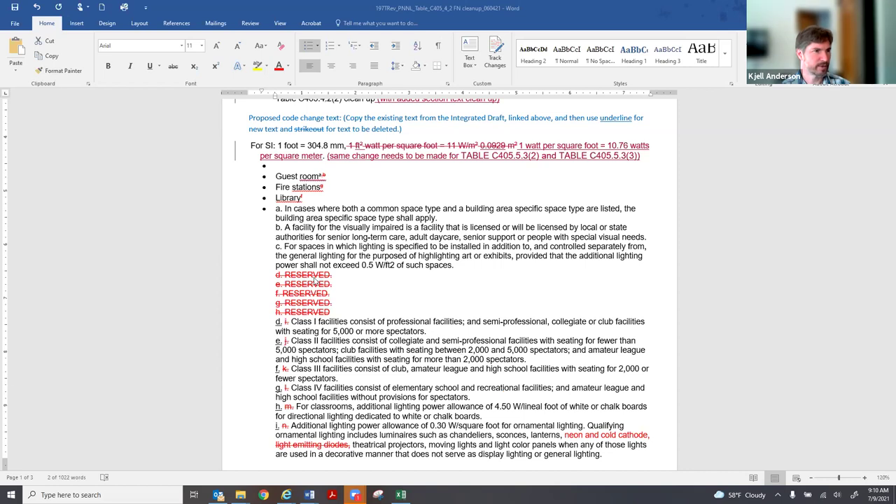
# Point out footnote b on facilities for the visually impaired and the word "room" with its footnote letters by selecting each.
pyautogui.moveTo(250, 230); pyautogui.dragTo(249, 249)
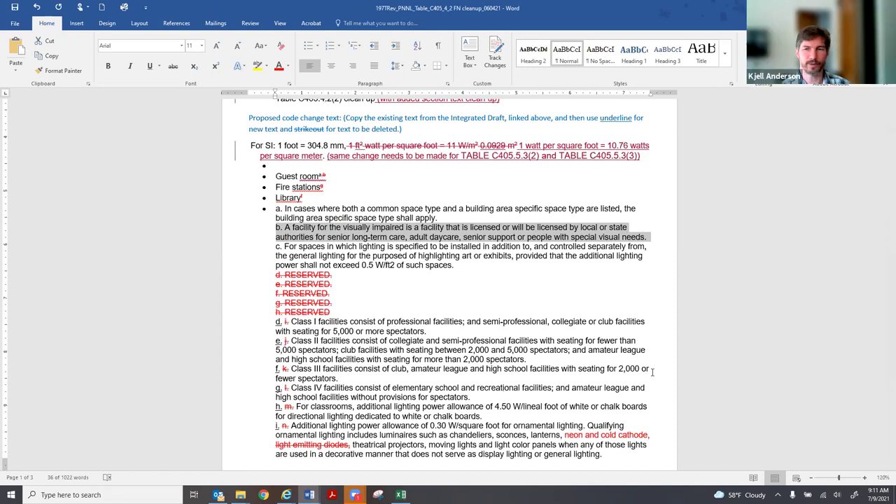
pyautogui.click(598, 328)
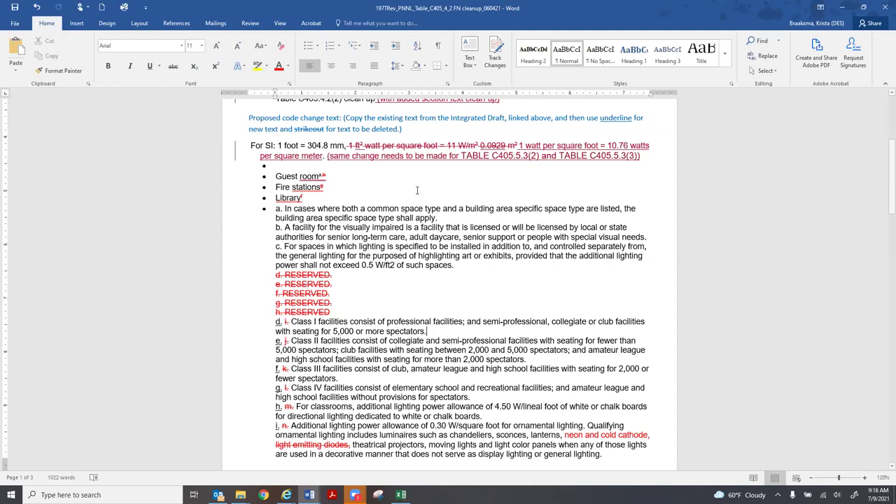
pyautogui.doubleClick(321, 176)
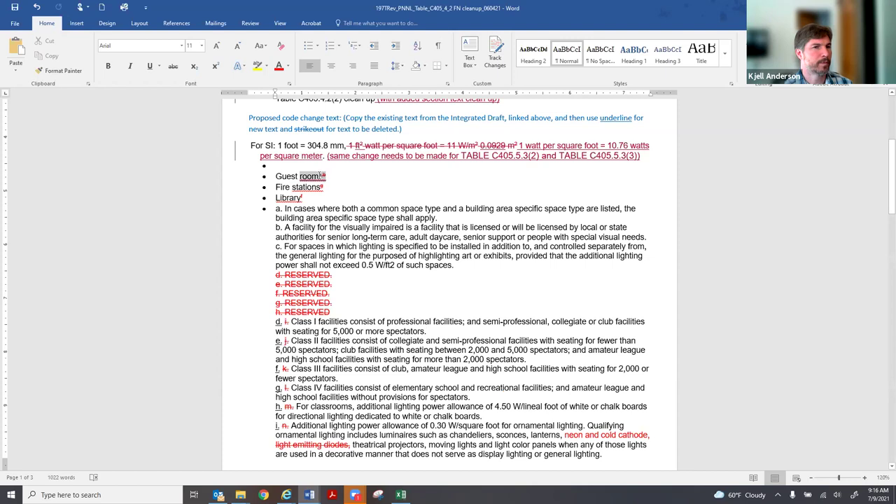
# Remove the strikethrough from the superscript footnote letter b after the Guest room entry.
pyautogui.click(324, 175)
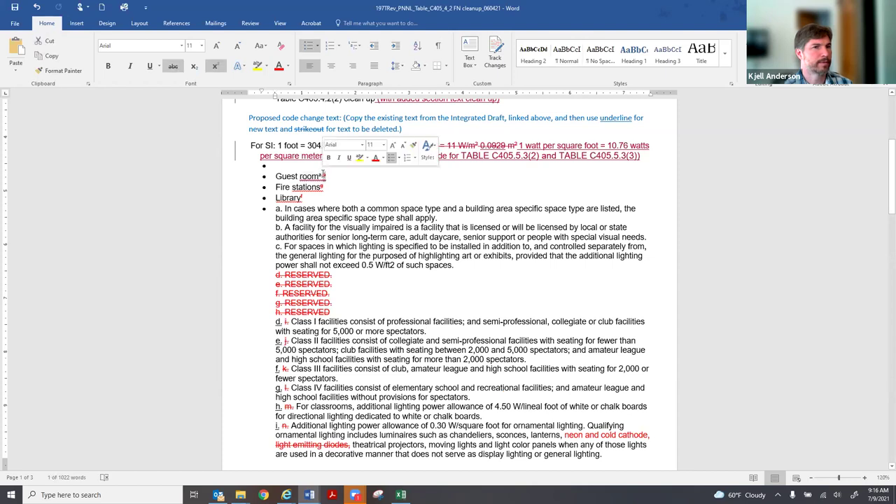
pyautogui.moveTo(319, 174); pyautogui.dragTo(326, 174)
pyautogui.click(174, 66)
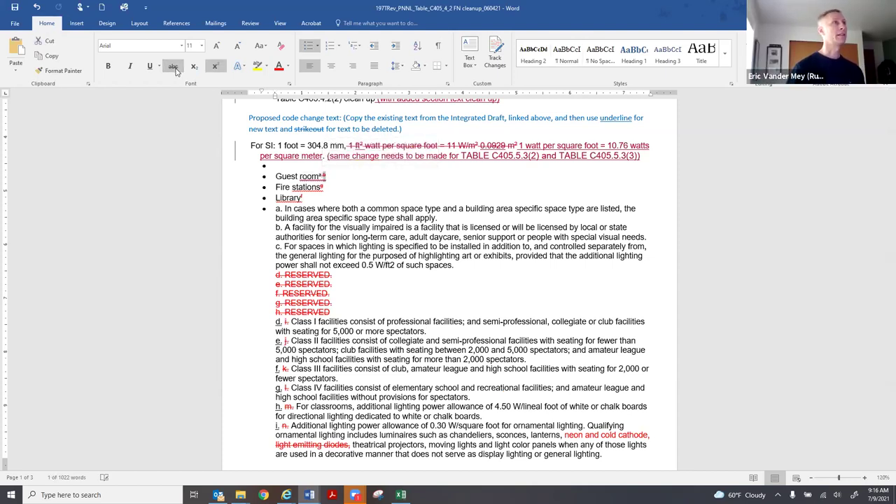
pyautogui.click(352, 177)
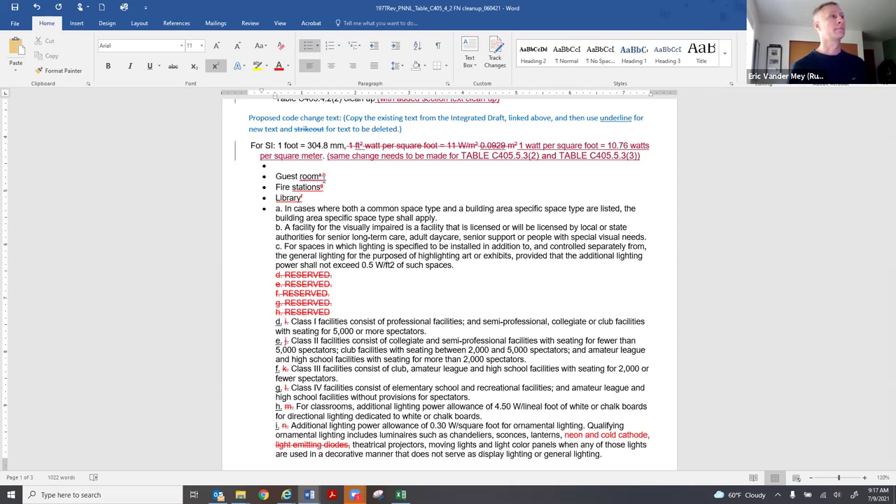
# Turn on Track Changes and look over the relettered footnotes and the purpose of code change.
pyautogui.scroll(1, 351, 183)
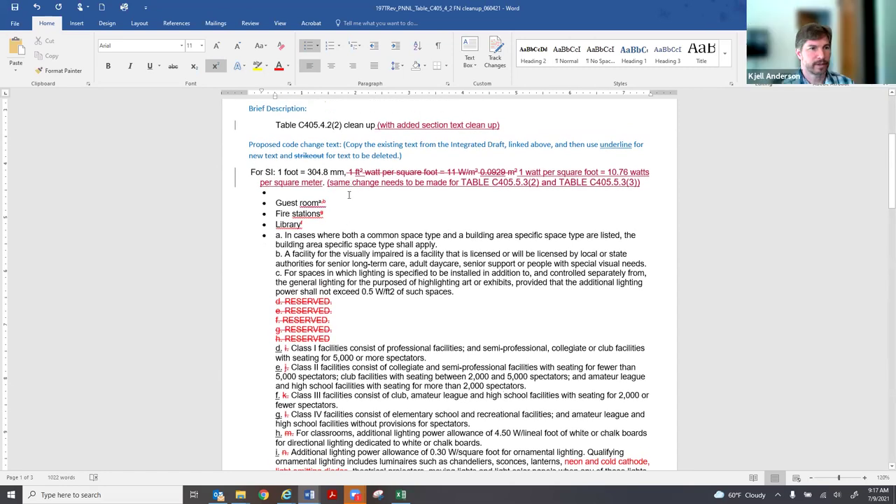
pyautogui.scroll(1, 352, 223)
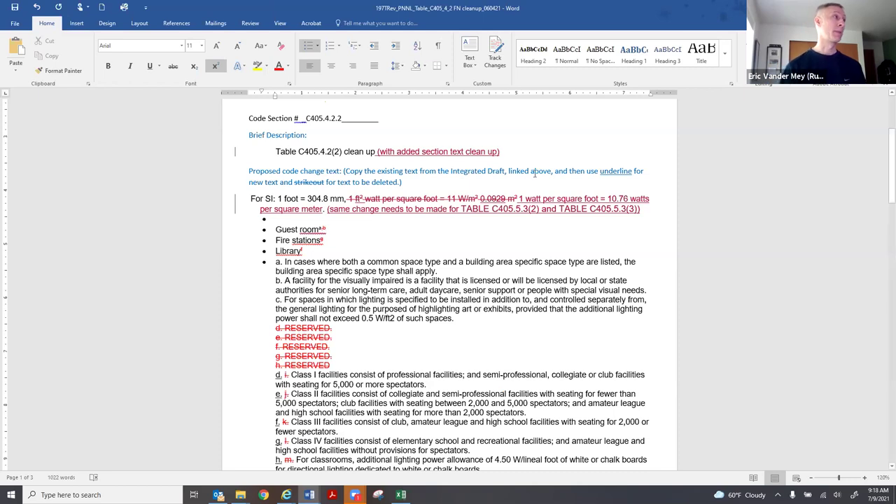
pyautogui.click(494, 53)
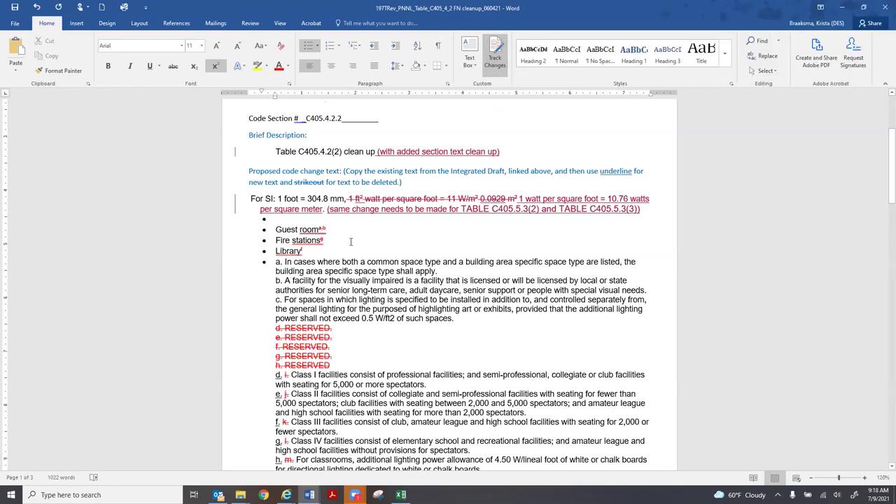
pyautogui.scroll(-6, 370, 251)
pyautogui.scroll(-5, 370, 250)
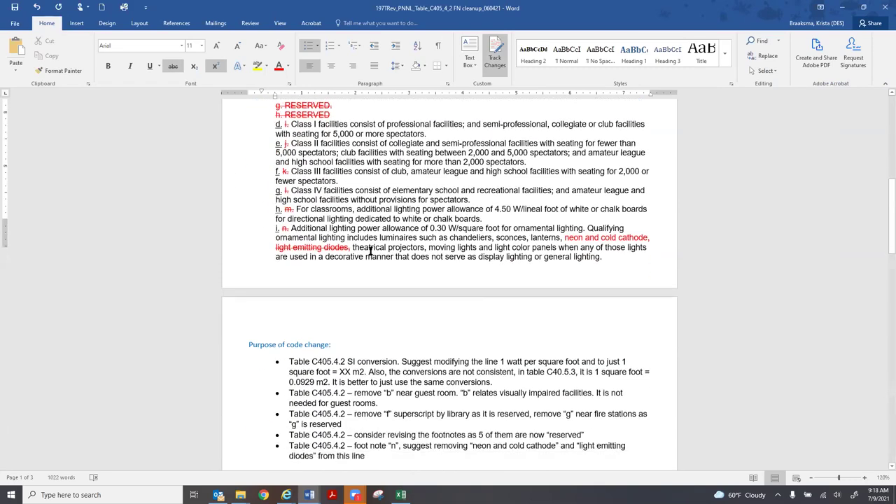
pyautogui.scroll(2, 382, 261)
pyautogui.scroll(10, 382, 261)
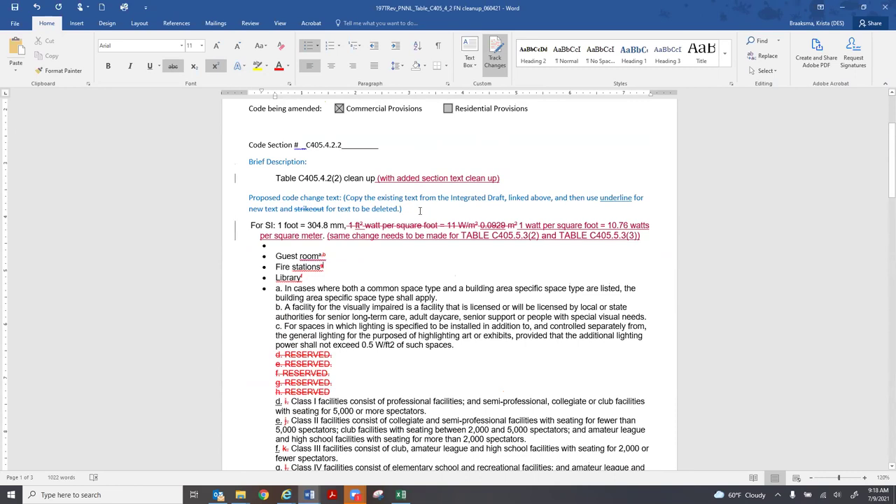
# Start a definition on a new line below the proposed code change text instruction: "GUESTROOM. A room used or intended to be used by one or more guests as a living".
pyautogui.click(420, 210)
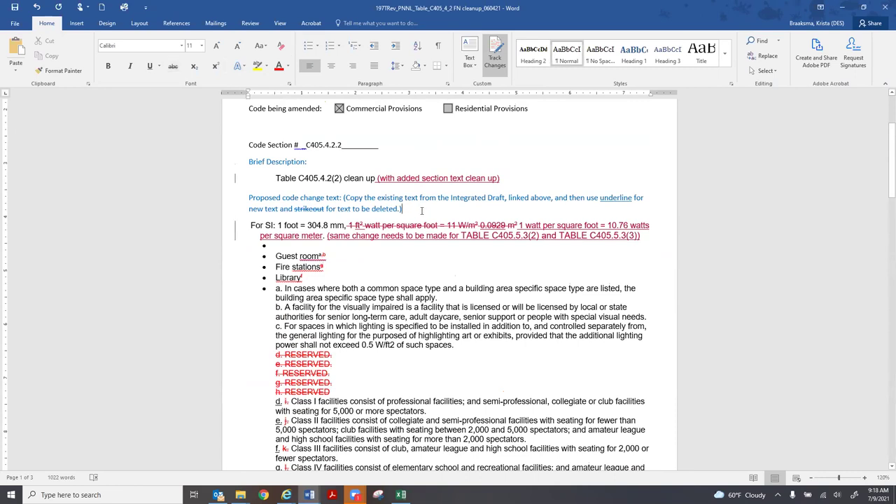
pyautogui.press('Return')
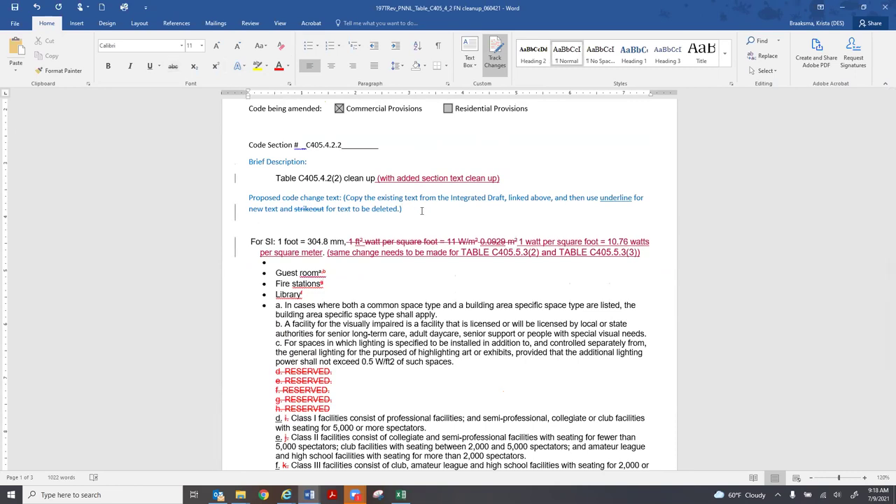
pyautogui.write('GUESTROOM:')
pyautogui.press('BackSpace')
pyautogui.write('. A room used or intended to be used')
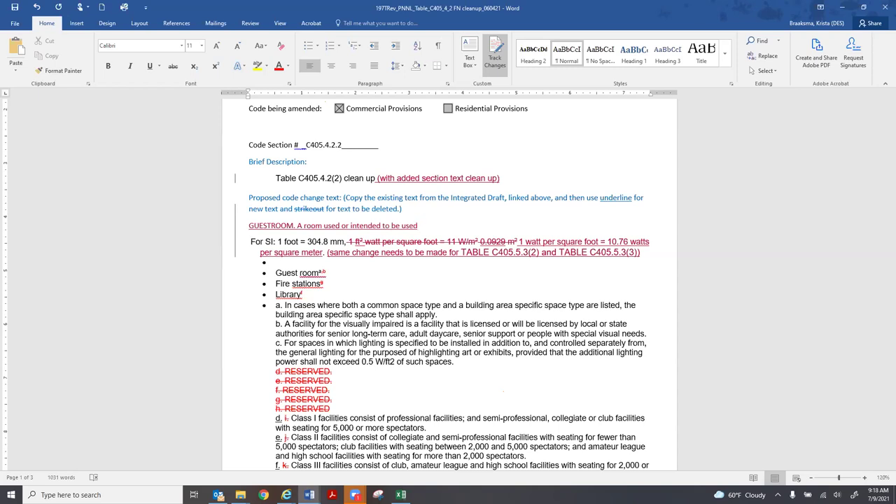
pyautogui.write('by one or more guest')
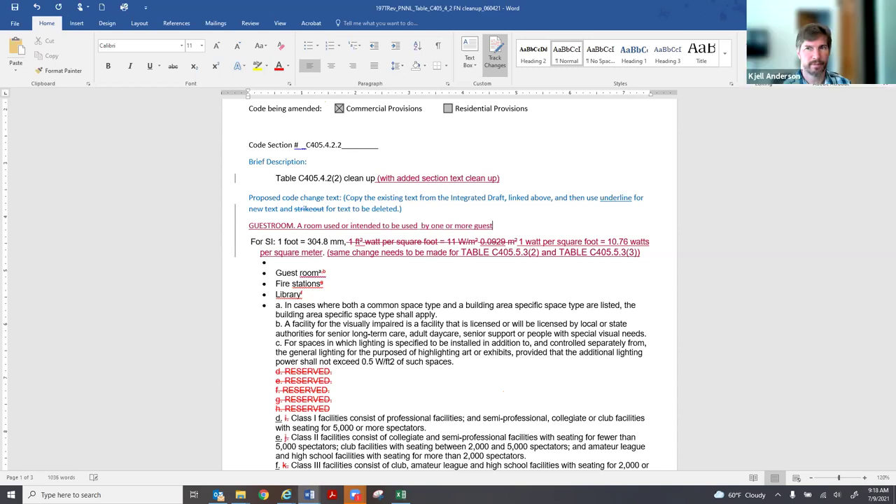
pyautogui.write('s as a living')
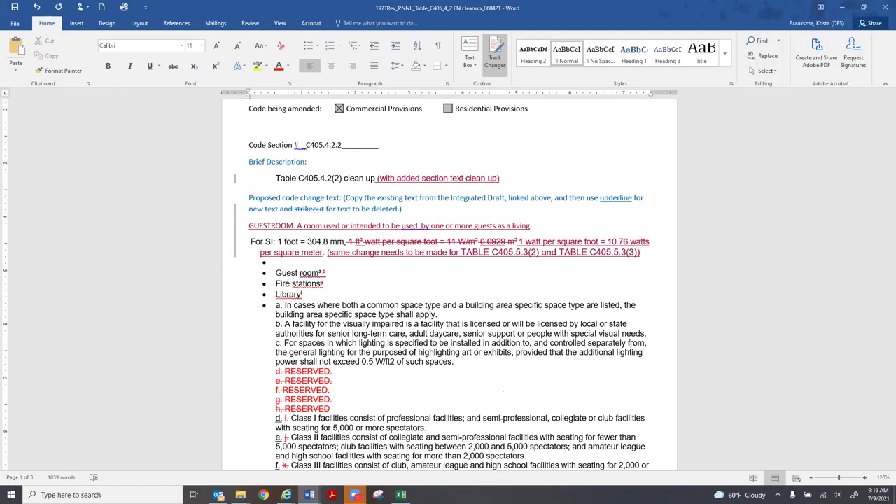
# Reword the definition's ending to "for living or sleeping purposes. (from IBC)" and remove the extra space before "by".
pyautogui.hotkey('ctrl', 'shift', 'Left')
pyautogui.hotkey('ctrl', 'shift', 'Left')
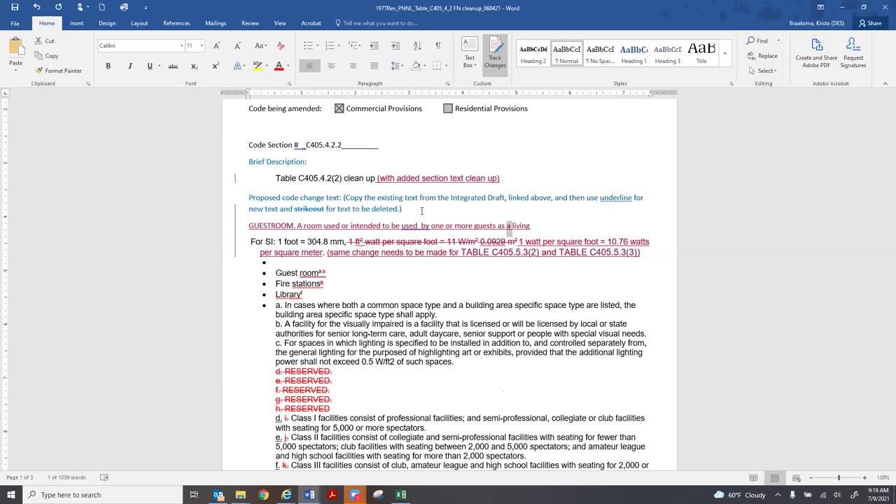
pyautogui.write('for')
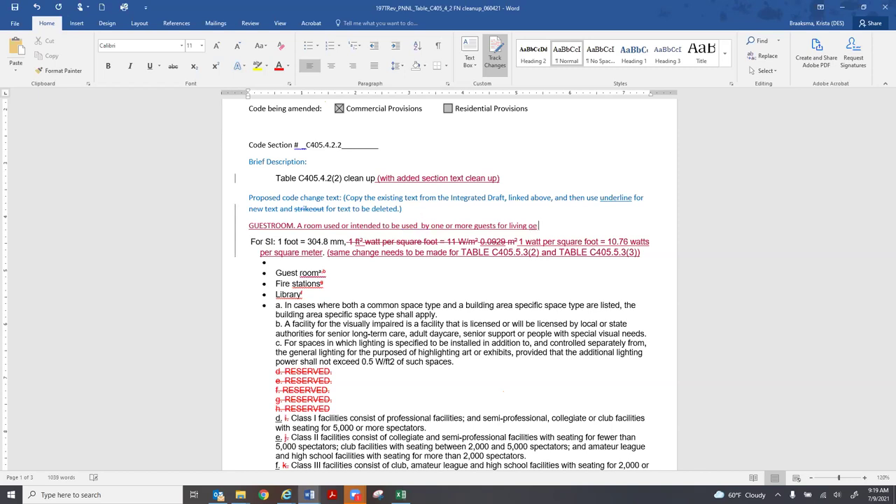
pyautogui.write('or sleeping')
pyautogui.write('purposes.')
pyautogui.write('(from ')
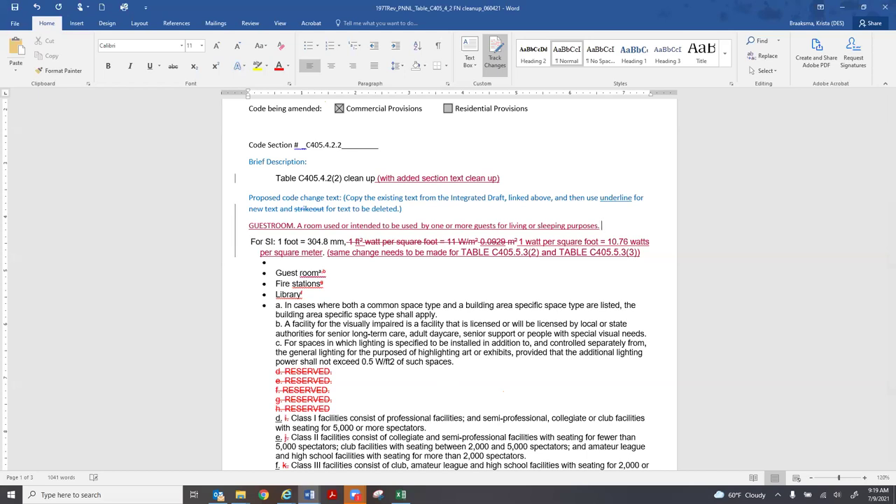
pyautogui.write('IBC)')
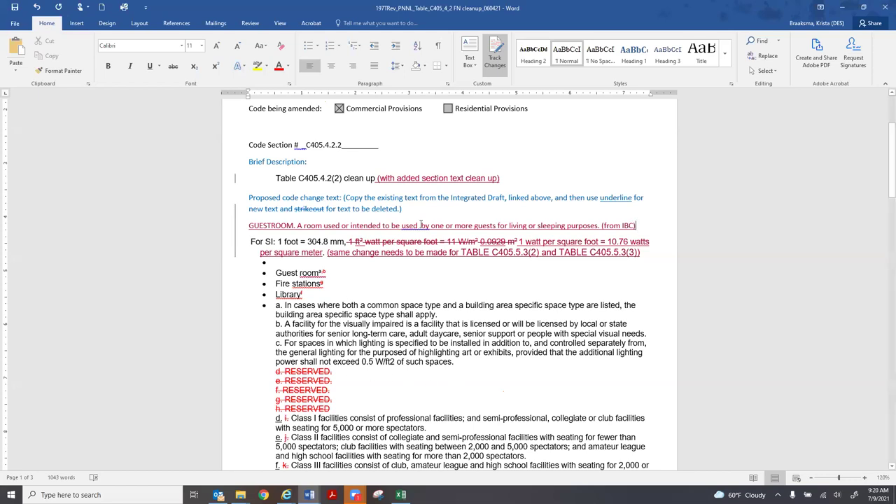
pyautogui.press('BackSpace')
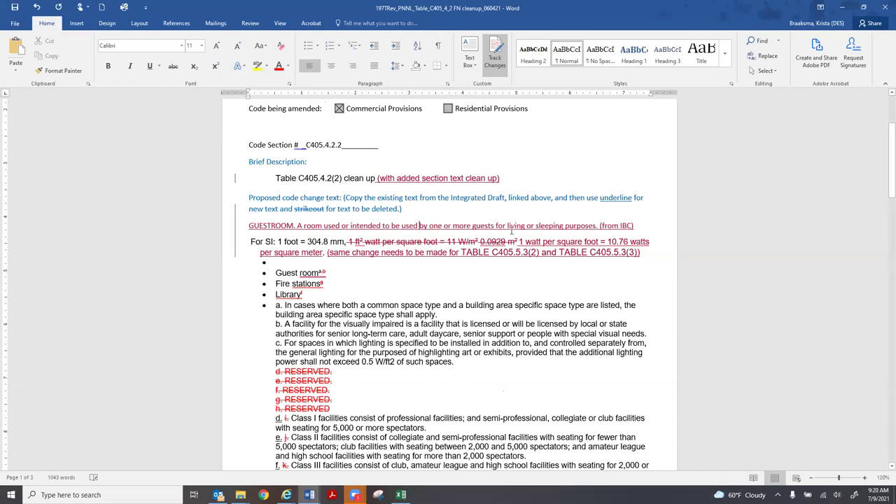
pyautogui.click(644, 221)
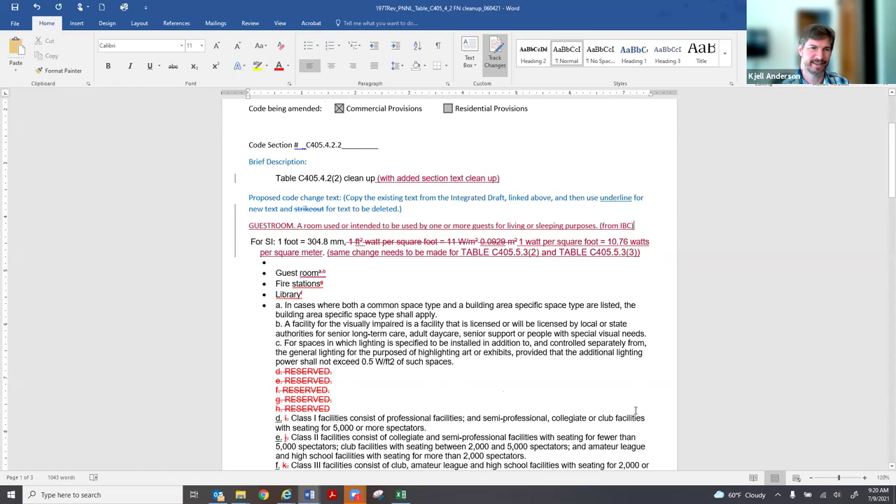
# Point out the Guest room entry by selecting it, and enlarge the document view to 160%.
pyautogui.scroll(-1, 636, 410)
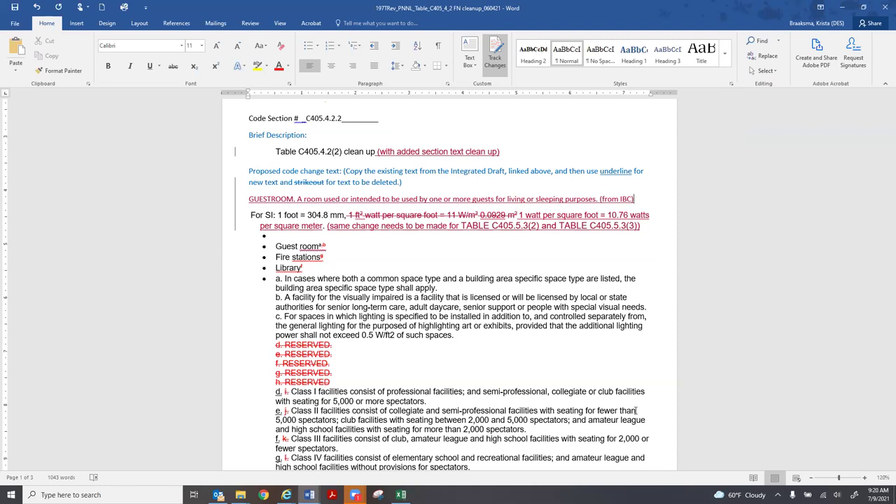
pyautogui.doubleClick(309, 246)
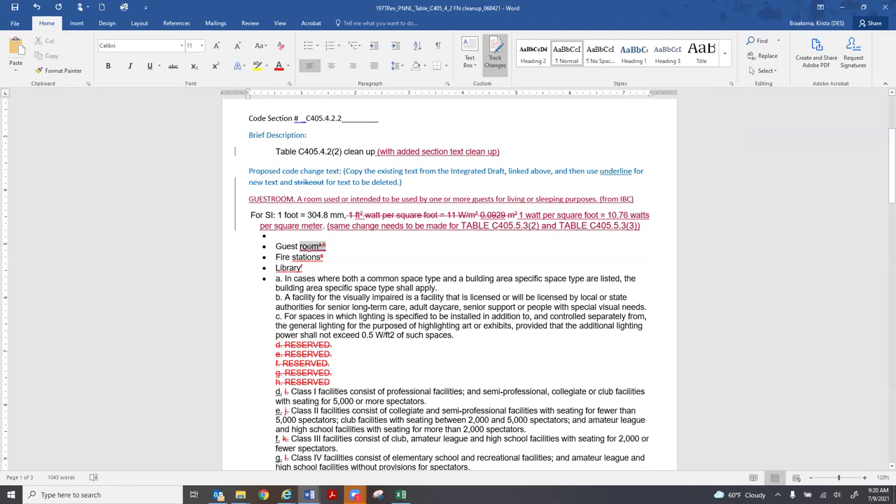
pyautogui.tripleClick(300, 246)
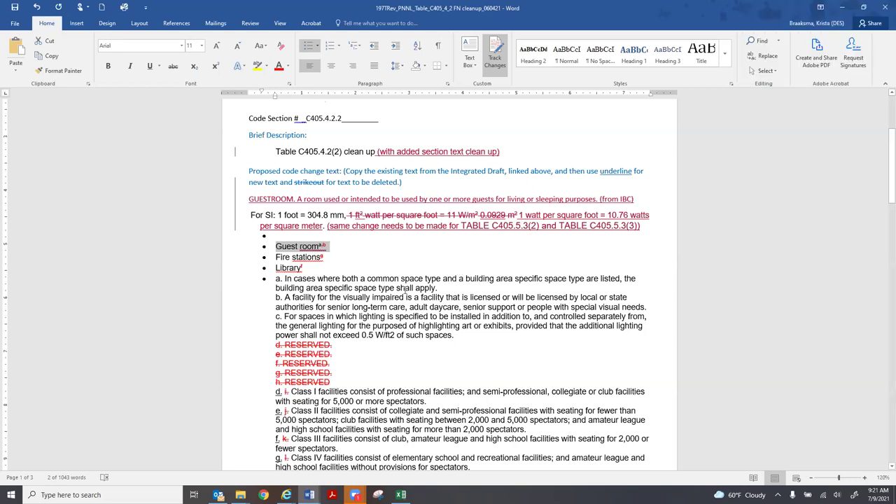
pyautogui.click(865, 478)
pyautogui.click(865, 478)
pyautogui.click(865, 479)
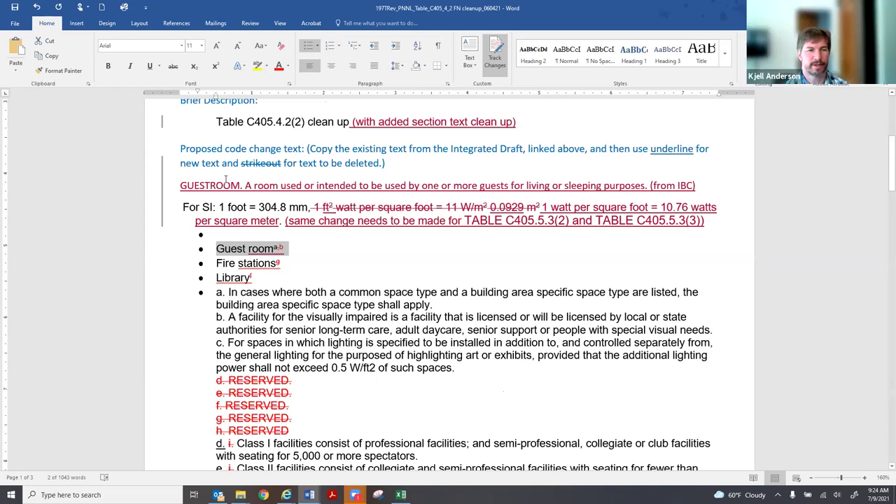
# Delete the GUESTROOM definition above the SI conversion line, undo the deletion and redo it.
pyautogui.click(144, 188)
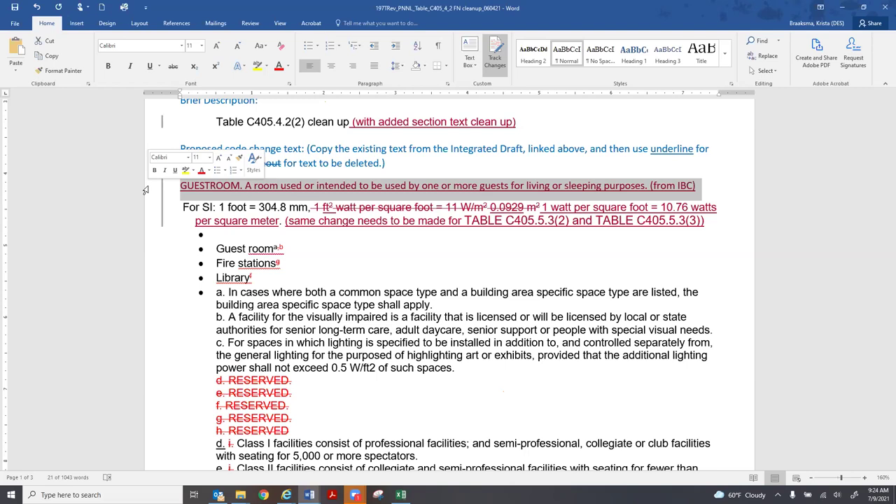
pyautogui.press('Delete')
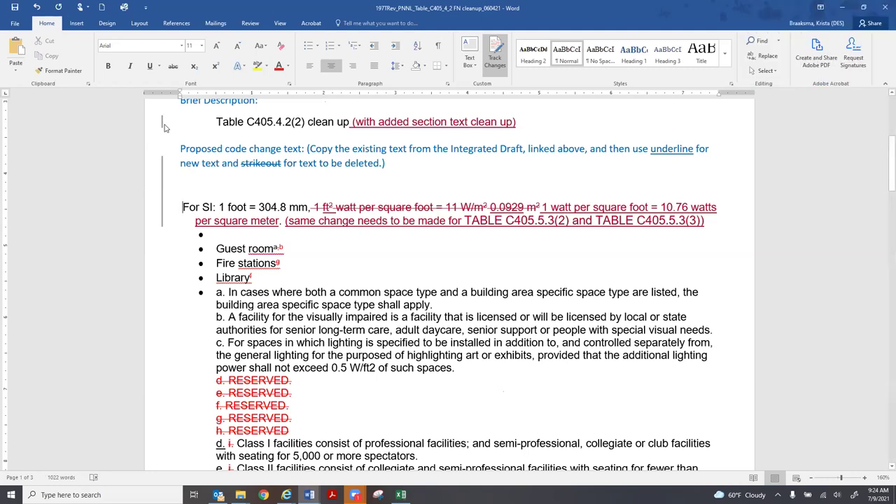
pyautogui.click(38, 8)
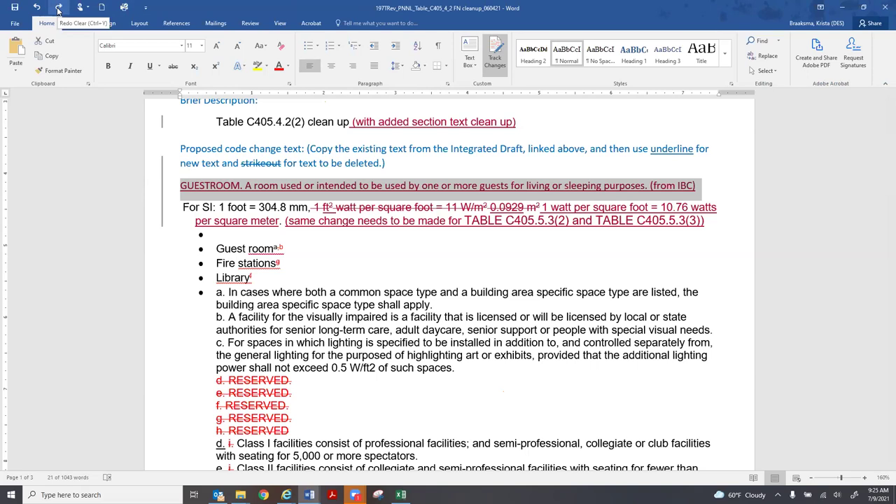
pyautogui.click(58, 8)
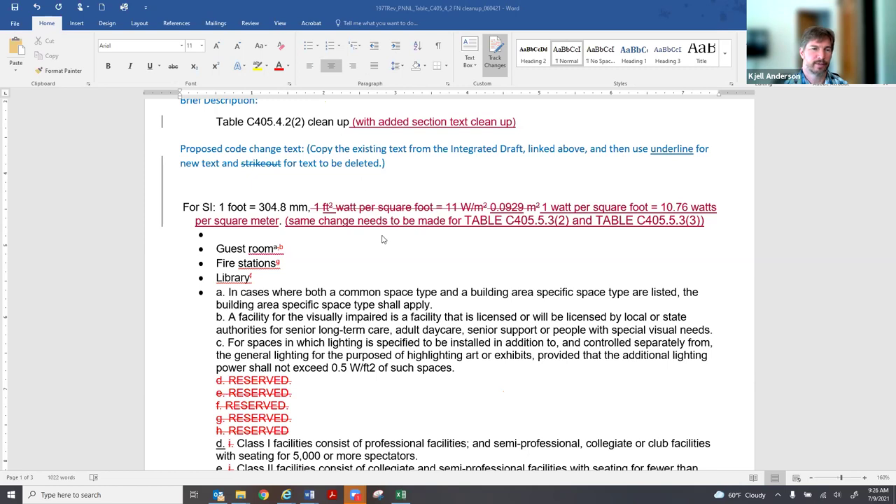
# Close up the Guest room entry to read "Guestroom", with Track Changes turned off.
pyautogui.scroll(-2, 383, 240)
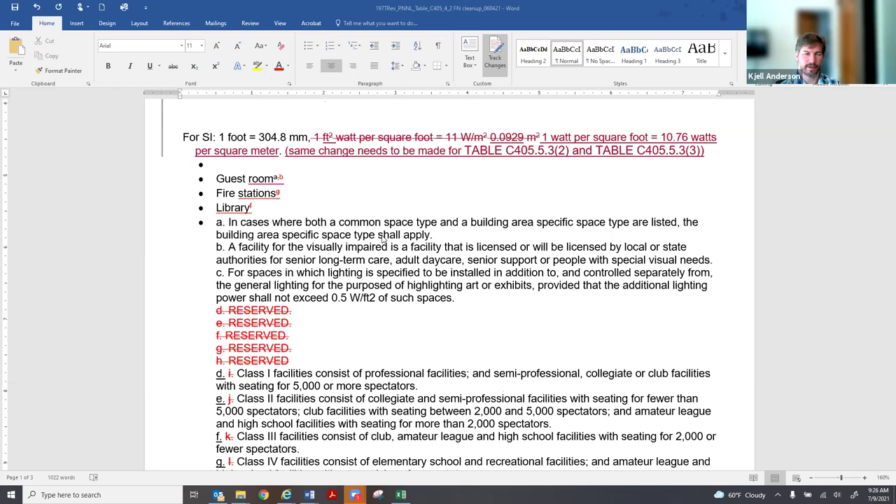
pyautogui.click(248, 180)
pyautogui.press('BackSpace')
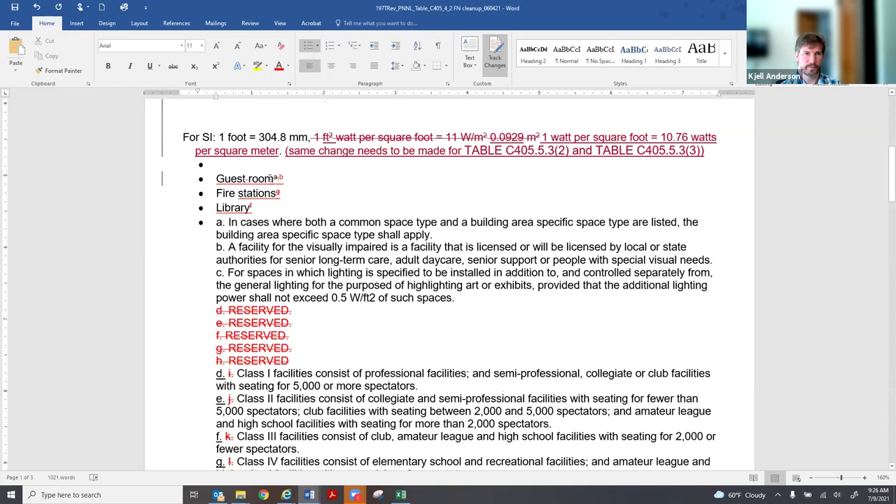
pyautogui.rightClick(244, 180)
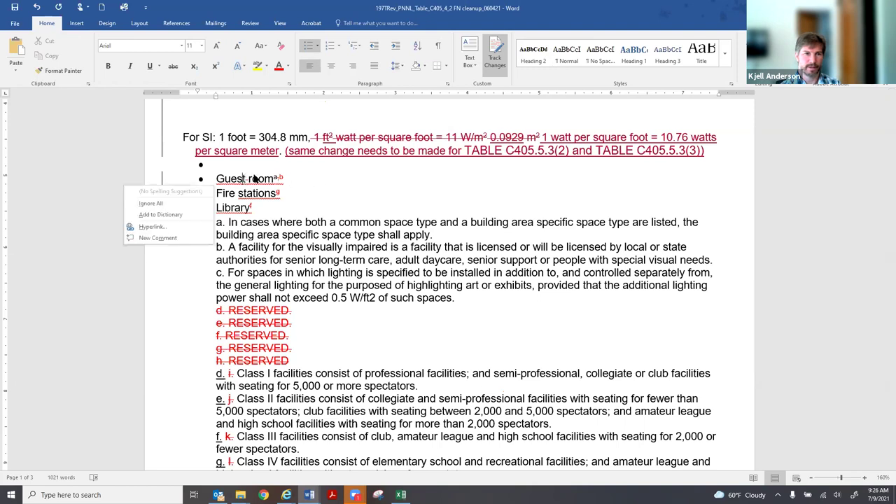
pyautogui.press('Escape')
pyautogui.rightClick(246, 180)
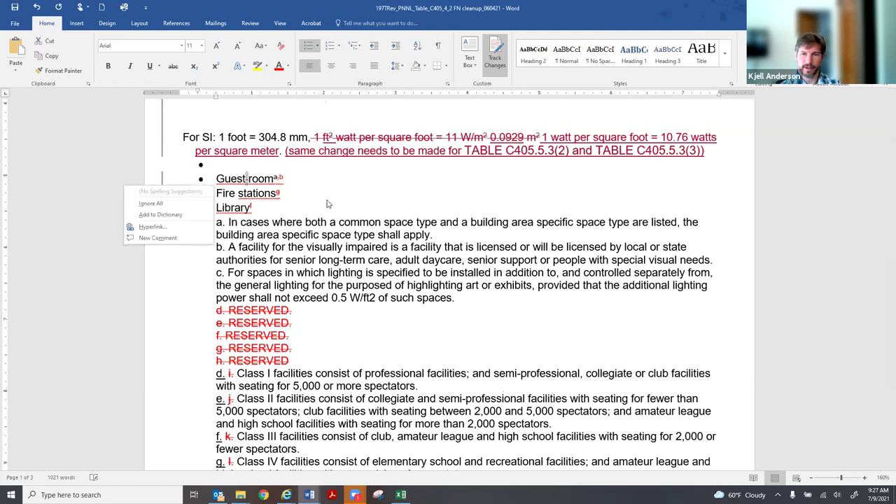
pyautogui.click(348, 193)
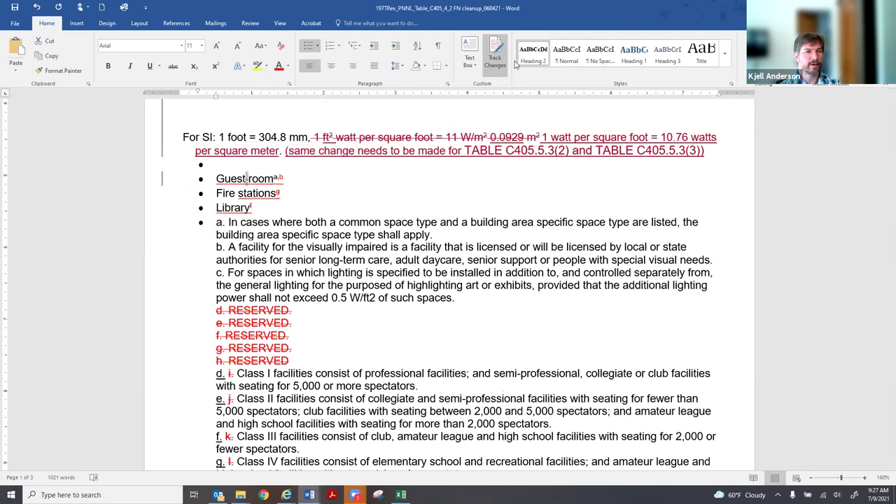
pyautogui.press('Delete')
pyautogui.moveTo(483, 135)
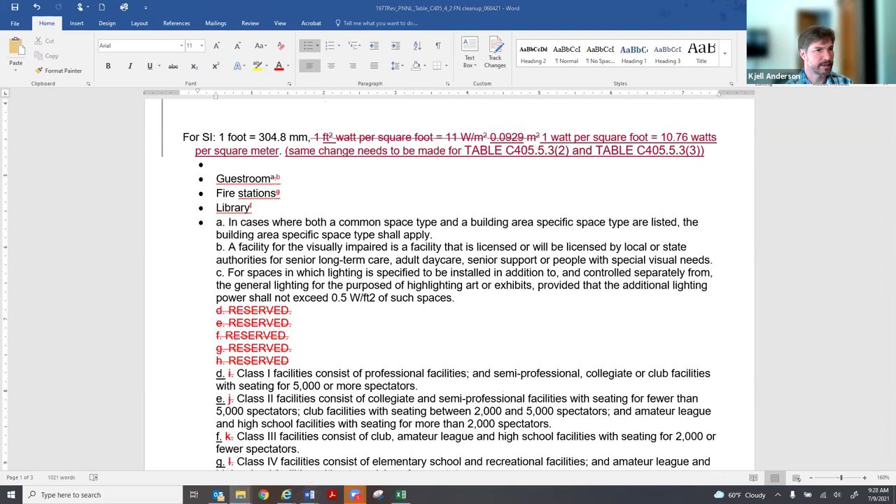
# Switch to the 198 TAG revision document on C405.5.3 exterior lighting.
pyautogui.click(246, 178)
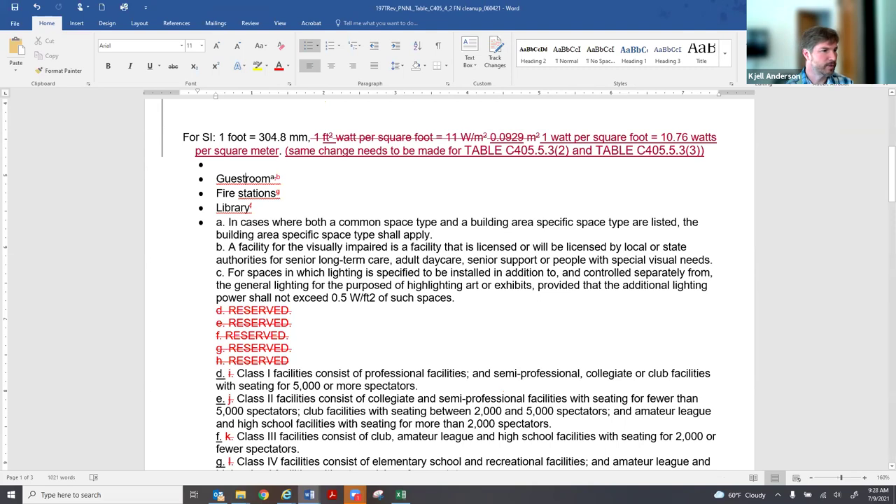
pyautogui.hotkey('alt', 'Tab')
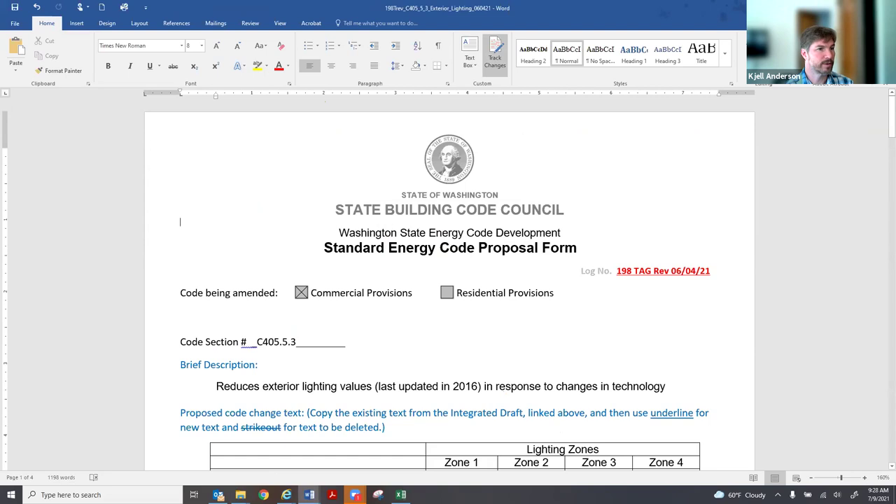
# Examine the proposed exterior lighting allowances by lighting zone in the C405.5.3 table, from Base Site Allowance through Building Entrances and Exits.
pyautogui.click(553, 342)
pyautogui.scroll(-8, 552, 343)
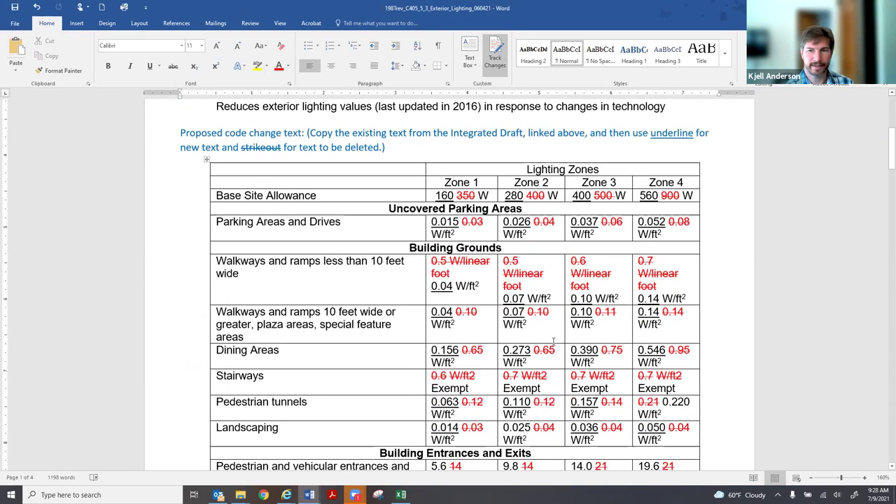
pyautogui.scroll(-1, 553, 342)
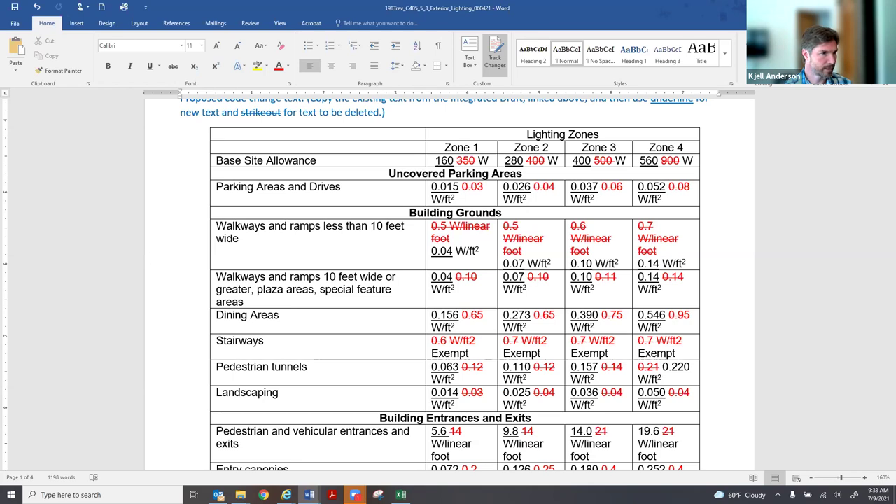
# Check the 05_204 PNNL proposal on C405.5.1 exterior building grounds lighting, and return to the C405.5.3 exterior lighting document.
pyautogui.moveTo(309, 494)
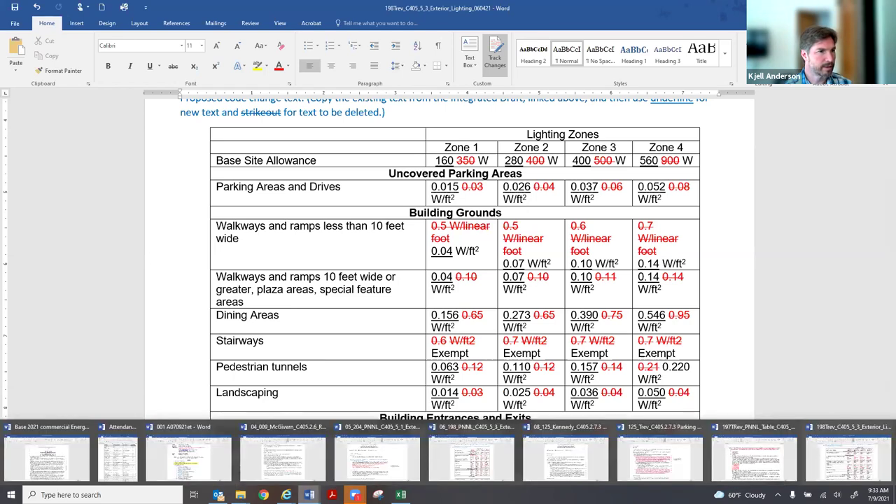
pyautogui.click(377, 446)
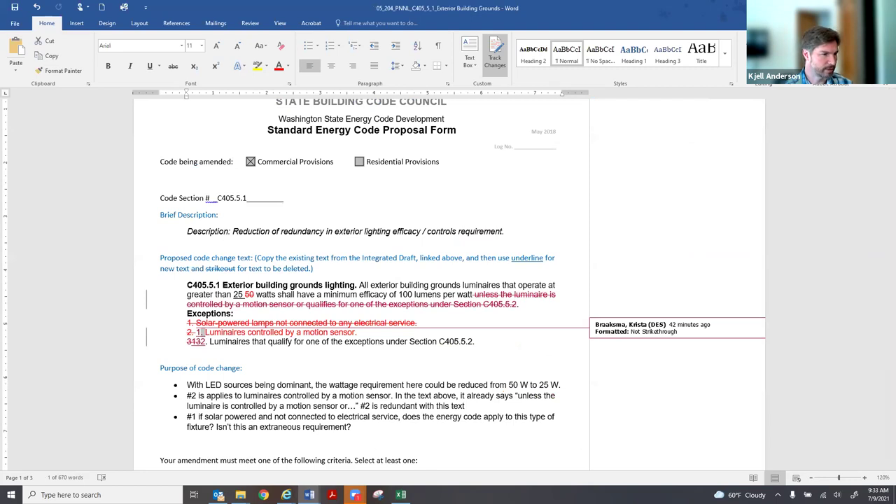
pyautogui.hotkey('alt', 'Tab')
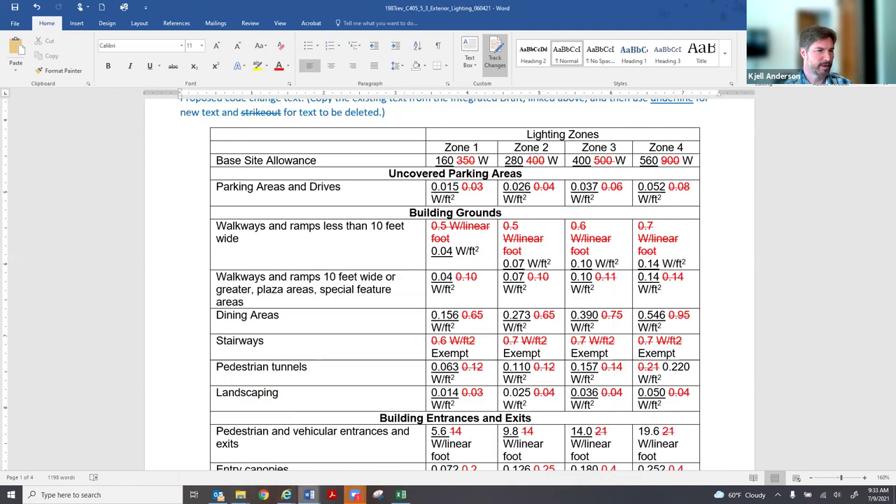
# Open the 10_203 PNNL C405.4.2.2 Space_by proposal from the July 9 2021 folder and view its proposed SI unit correction.
pyautogui.moveTo(309, 495)
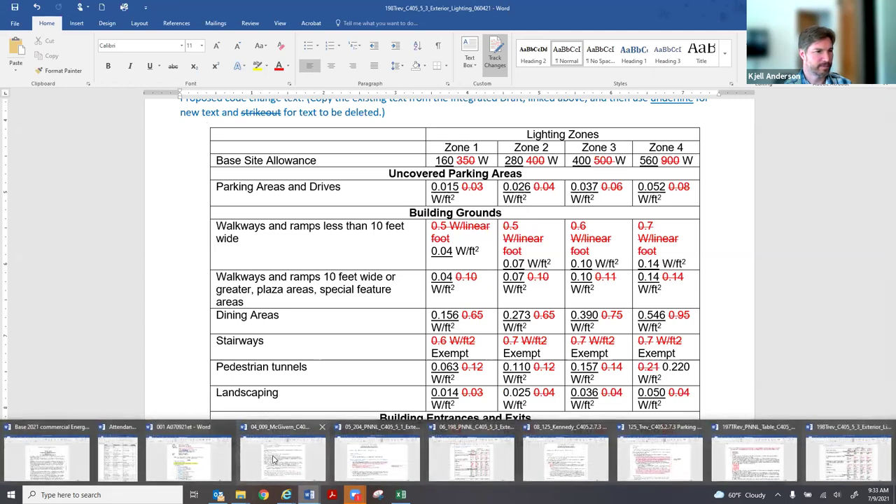
pyautogui.moveTo(218, 494)
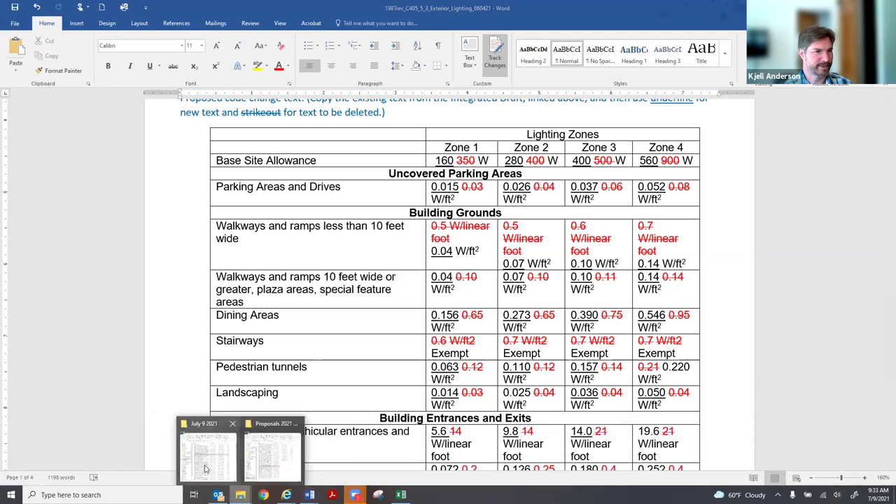
pyautogui.click(207, 466)
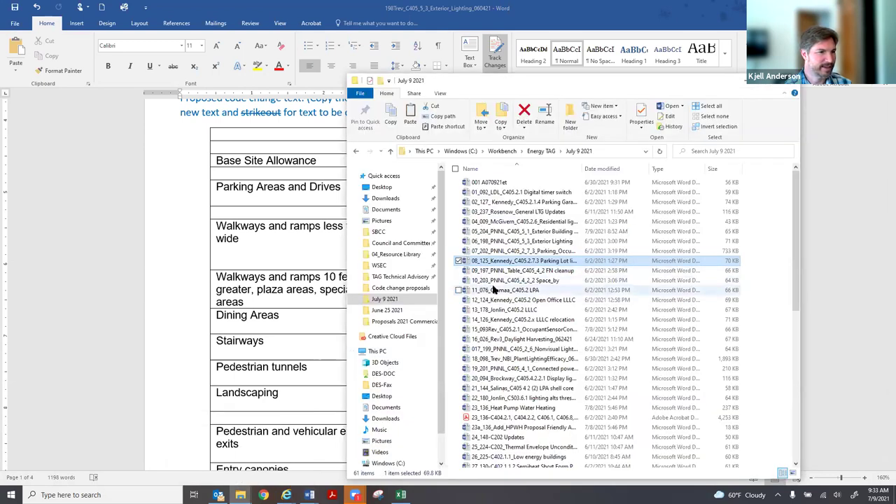
pyautogui.doubleClick(497, 281)
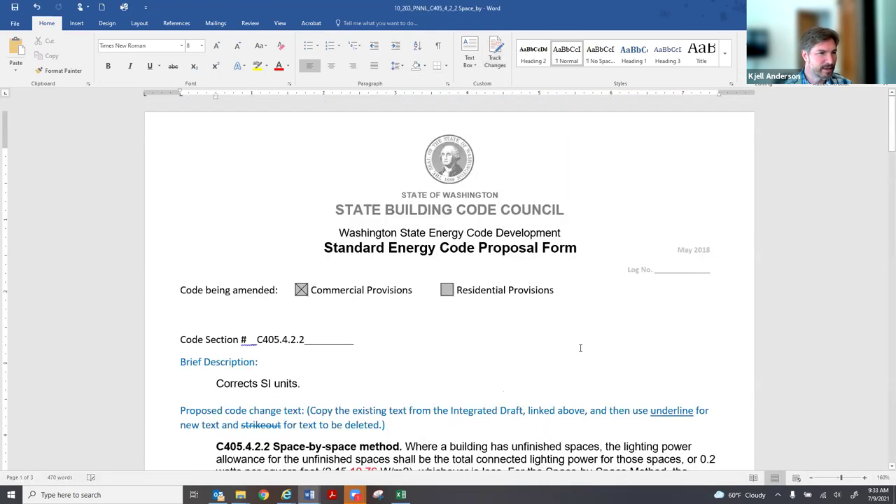
pyautogui.scroll(-3, 580, 347)
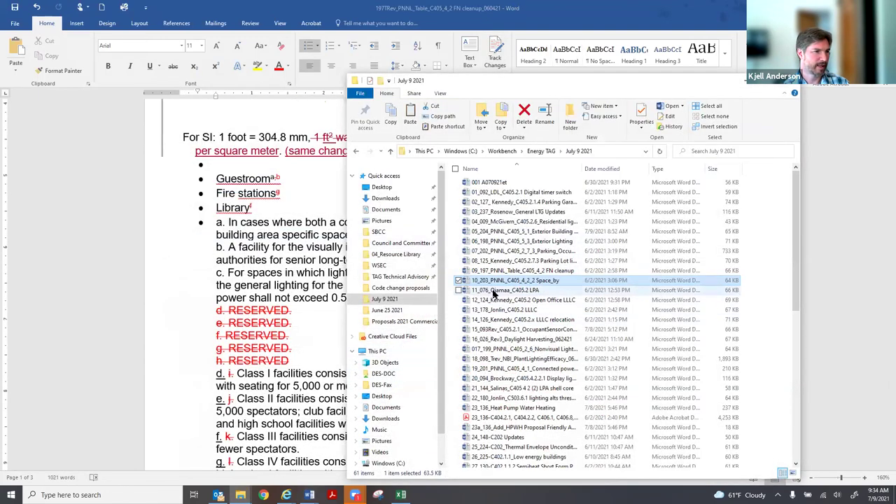
# Open the 11_076 C405.2 LPA proposal from the July 9 2021 folder and examine its proposed C405.4.2.1 Building area method text.
pyautogui.click(497, 291)
pyautogui.doubleClick(497, 291)
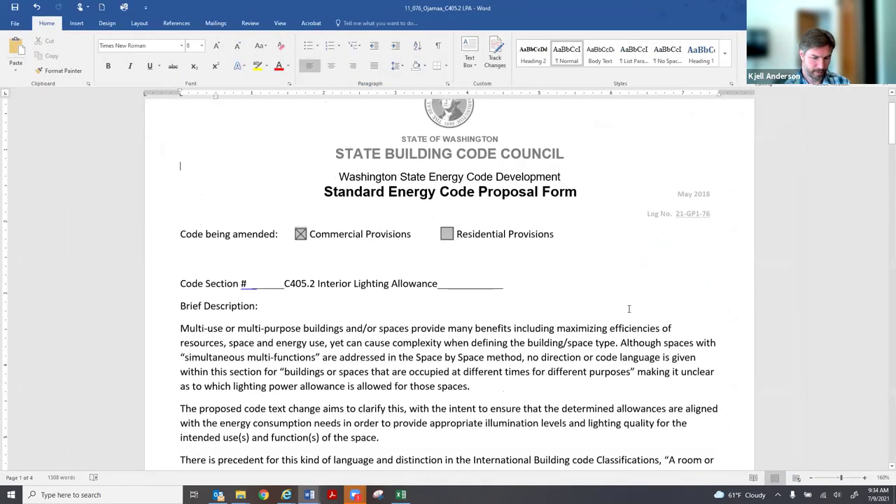
pyautogui.scroll(-1, 629, 309)
pyautogui.scroll(-1, 629, 309)
pyautogui.scroll(-2, 629, 309)
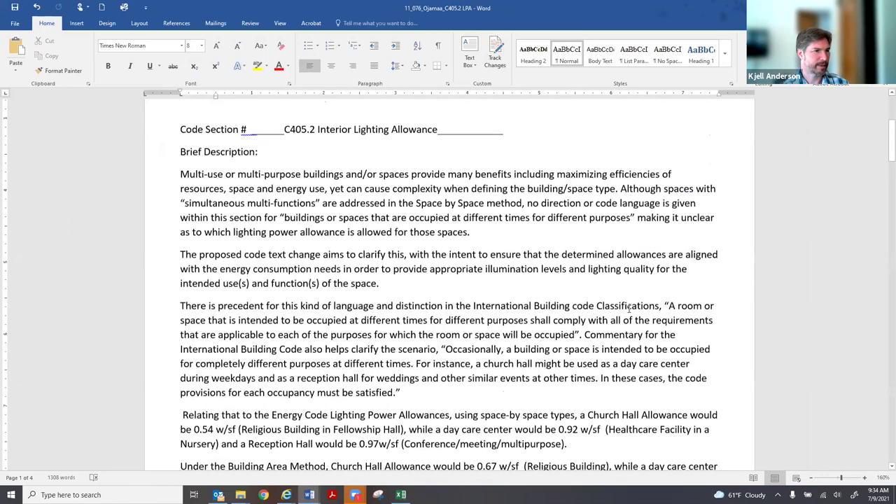
pyautogui.scroll(-10, 628, 309)
pyautogui.scroll(-6, 629, 309)
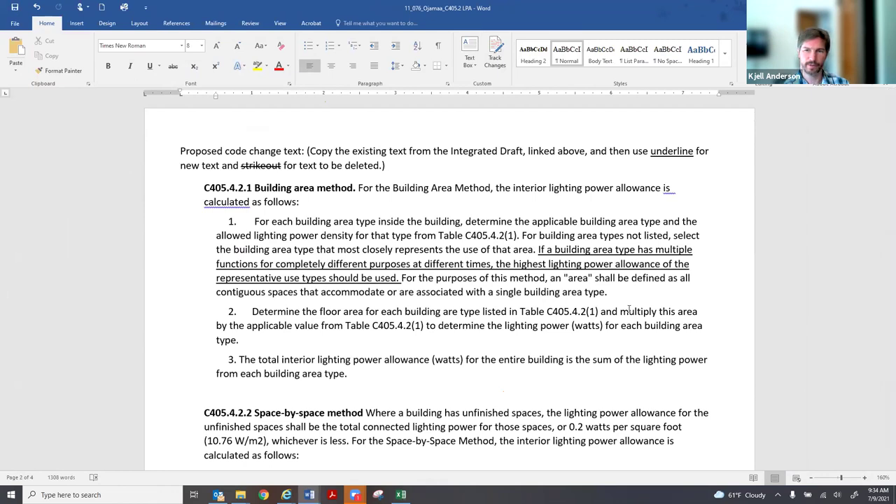
pyautogui.scroll(-1, 628, 309)
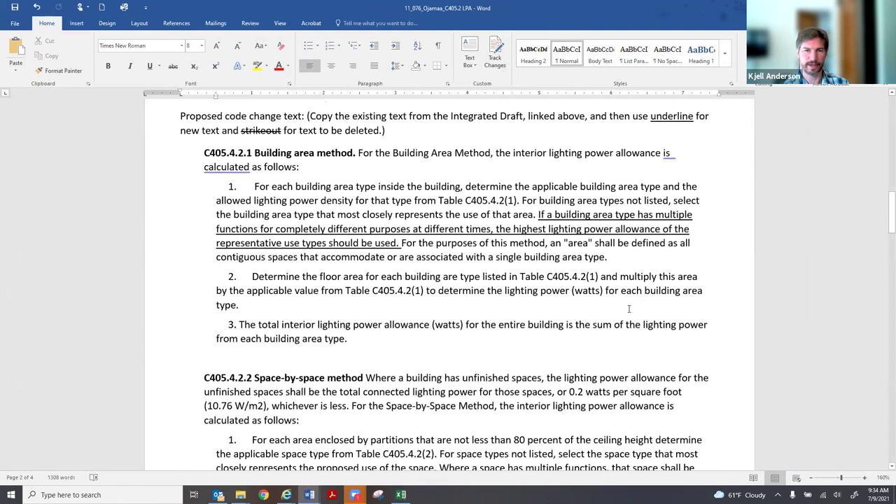